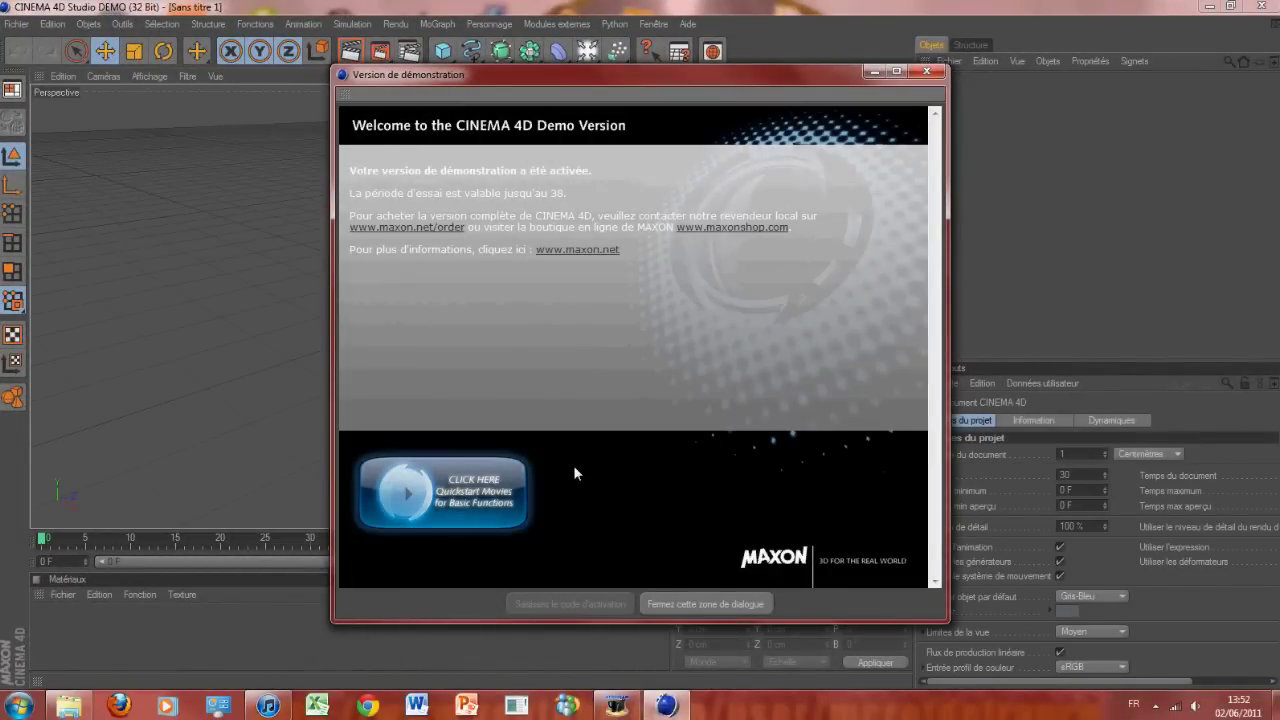
Dismiss the demo notice and set the render output to the HDV/HDTV 720 29.97 preset with Toutes les images as frame range.
left_click(657, 602)
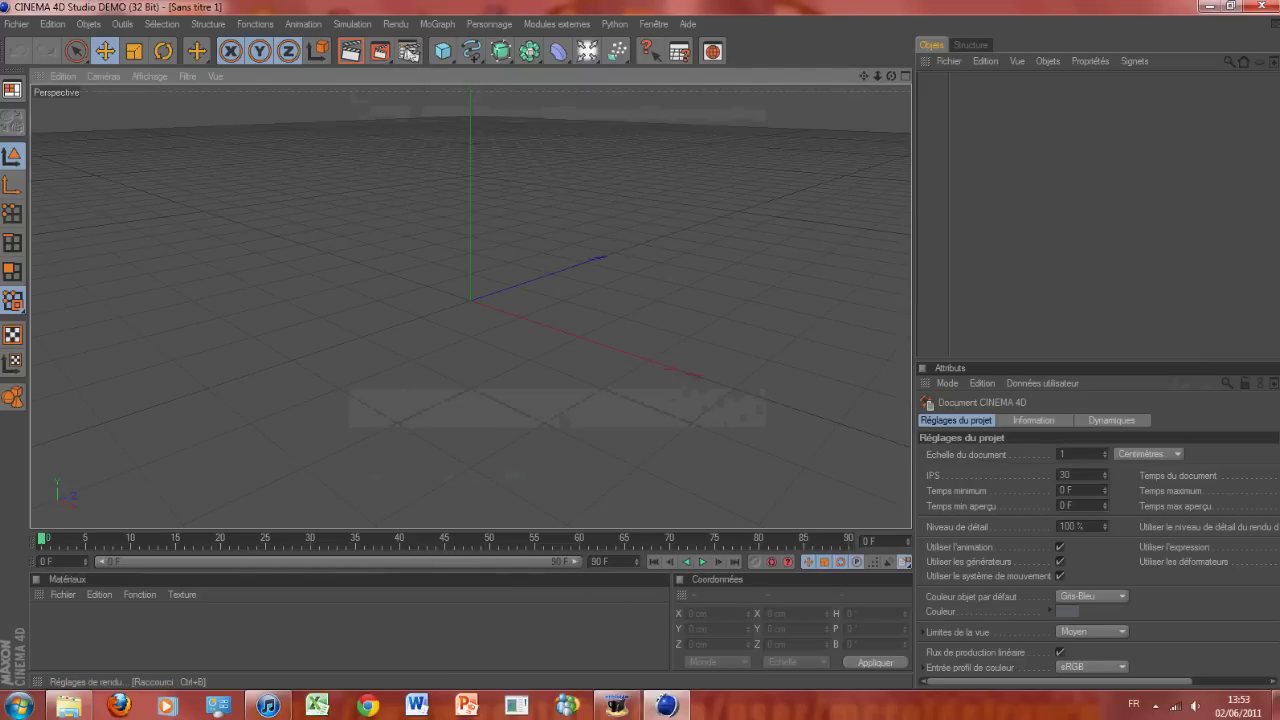
left_click(409, 57)
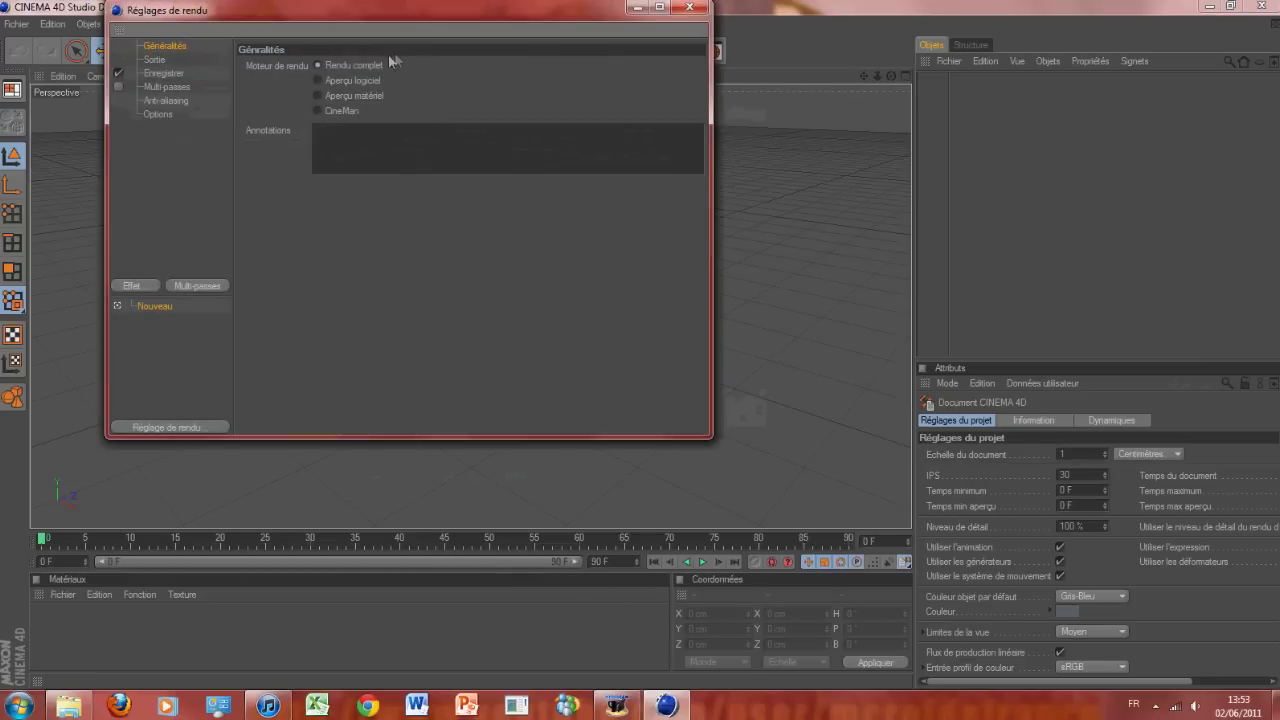
left_click_drag(370, 5, 376, 72)
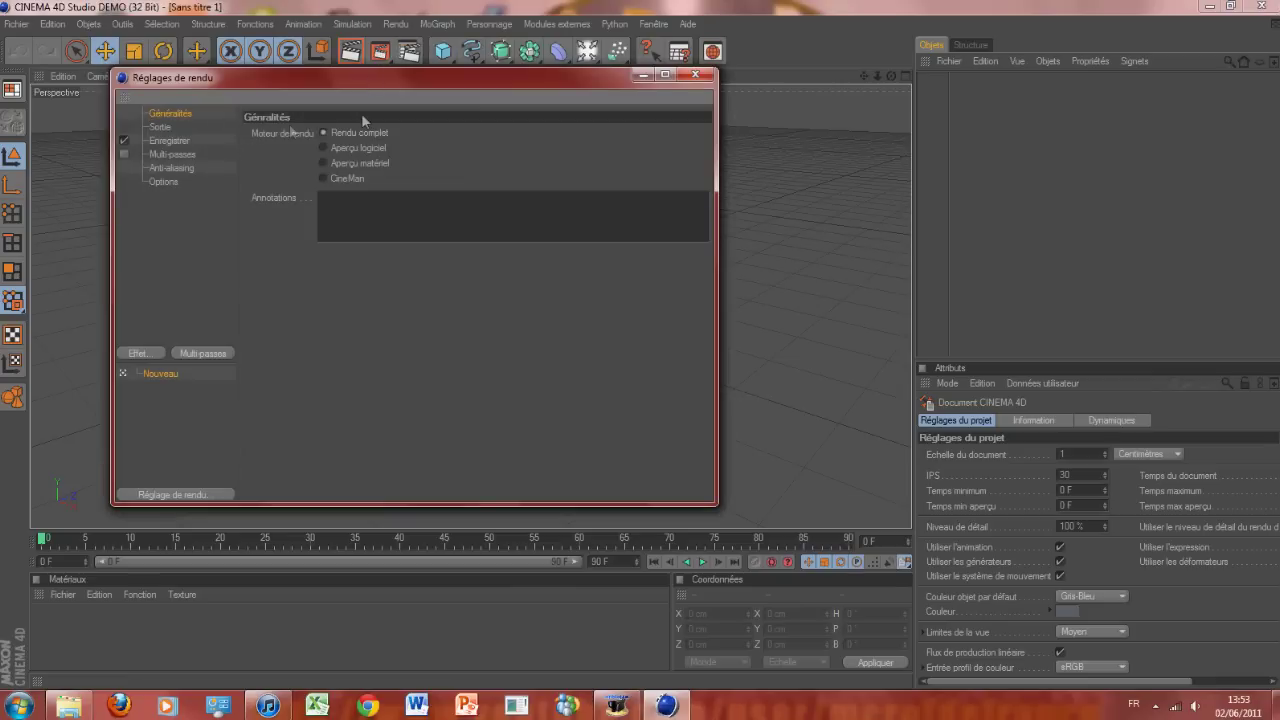
left_click(164, 128)
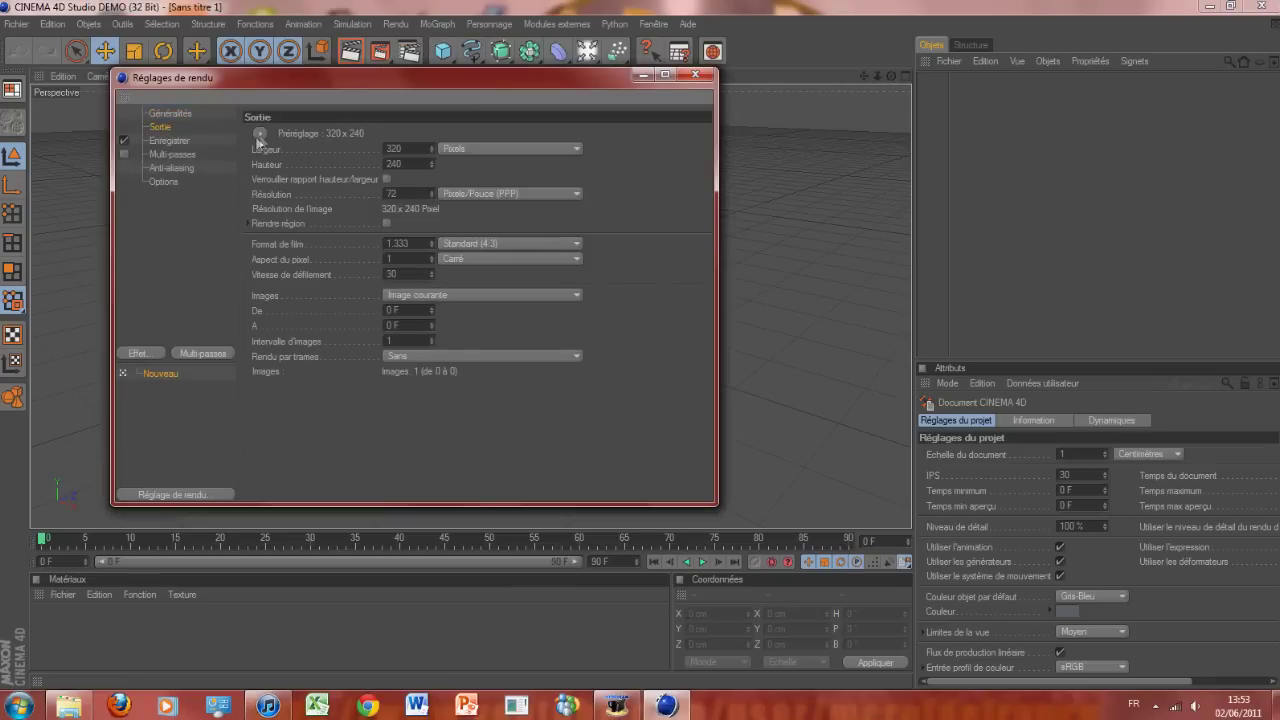
left_click(261, 135)
mouse_move(267, 168)
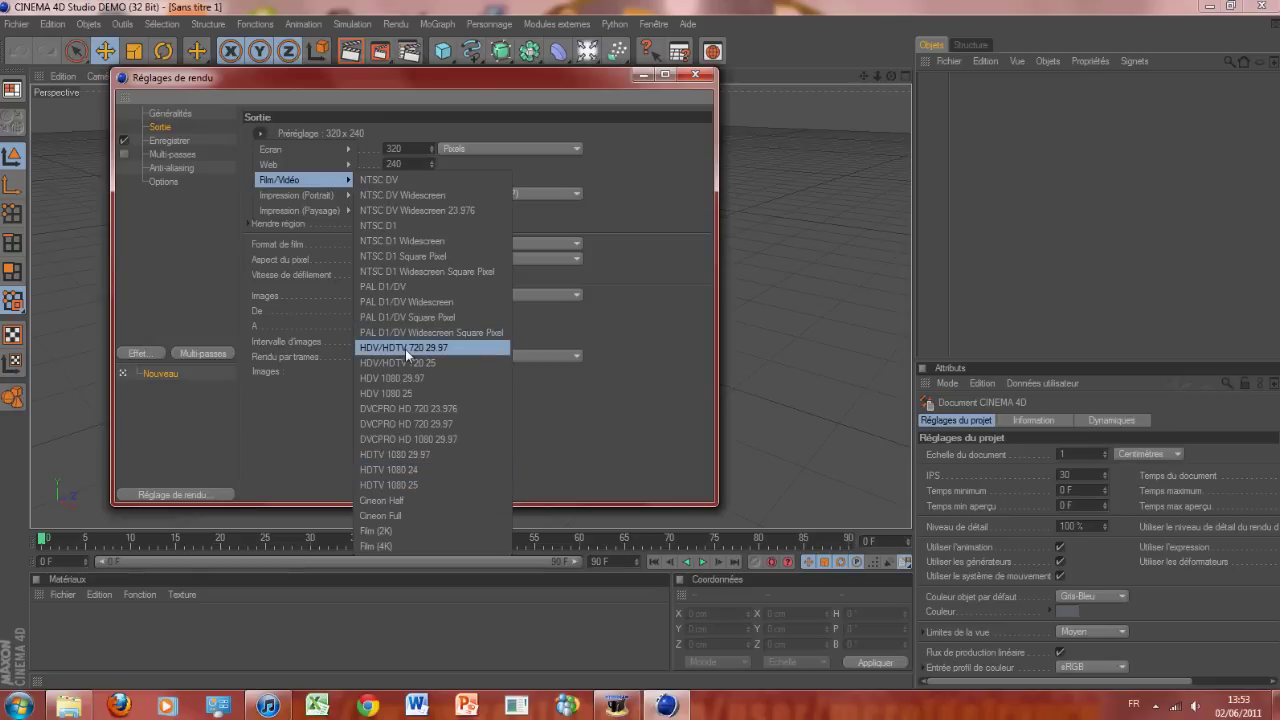
left_click(405, 349)
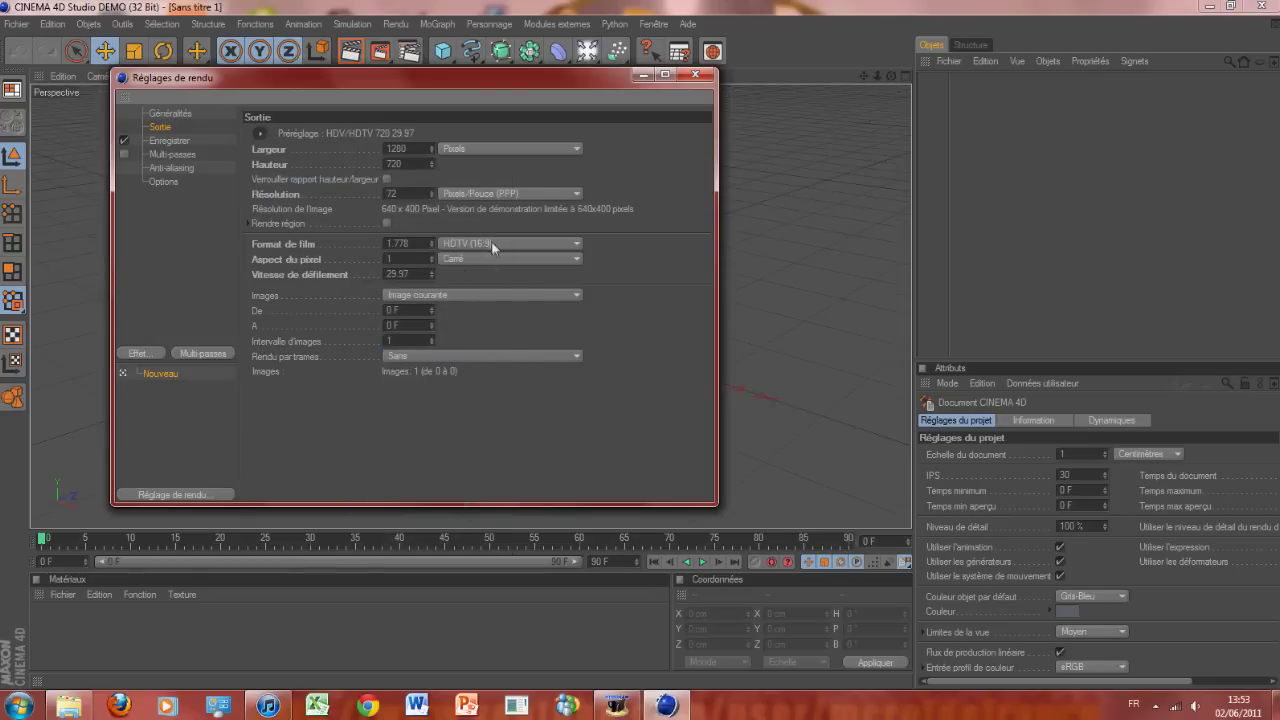
left_click(473, 296)
left_click(462, 340)
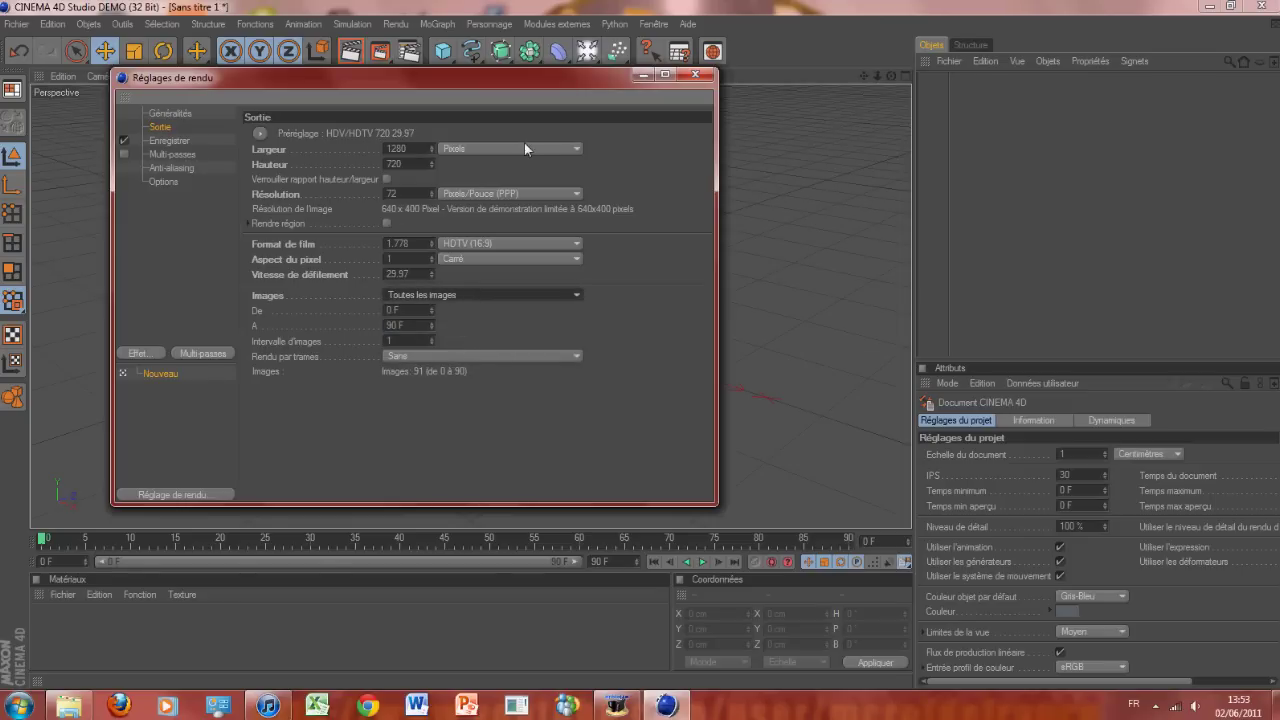
Set the render to save as Tuto in the Intro officielle youtube folder, using the Film AVI format, and close the render settings.
left_click(169, 141)
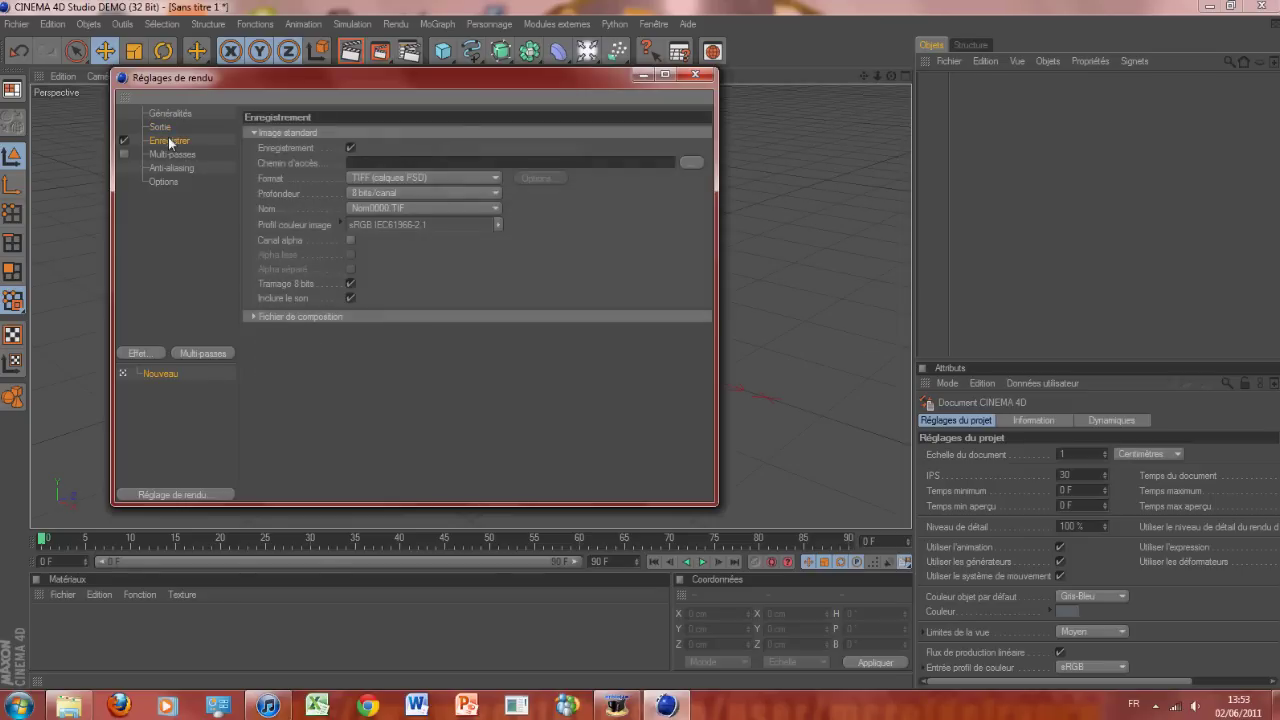
left_click(691, 162)
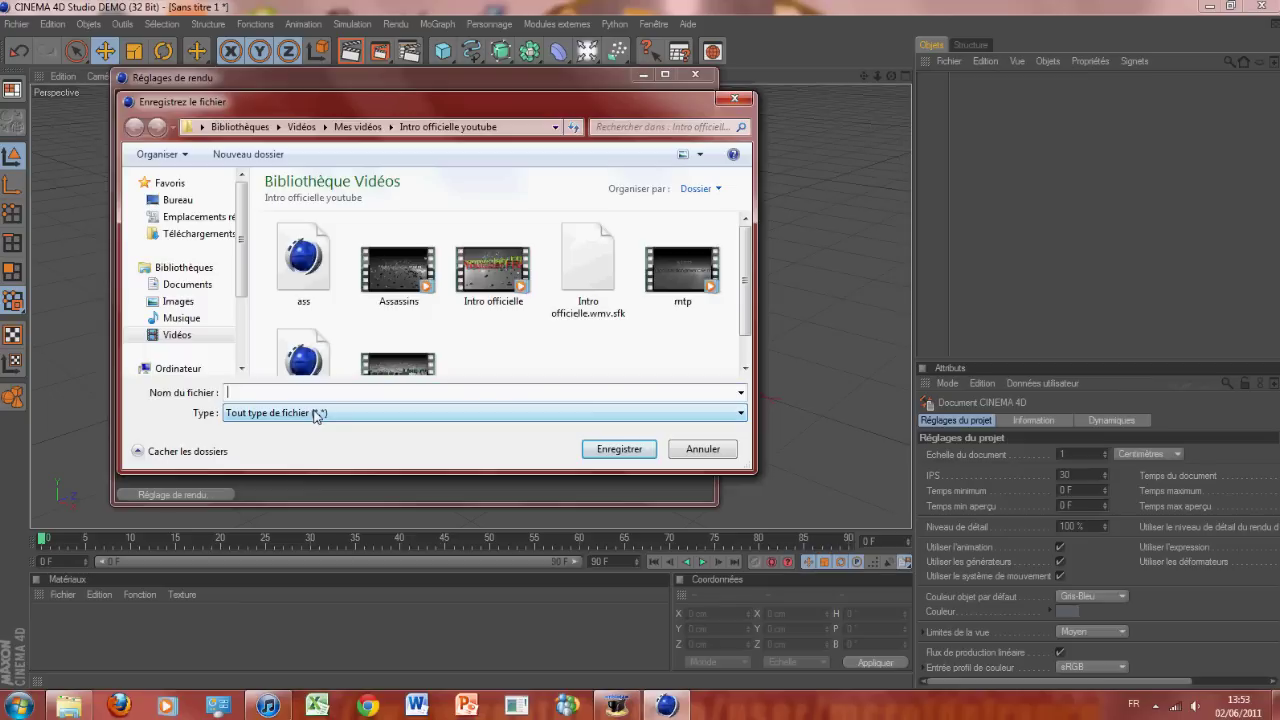
type("Tuto")
left_click(619, 449)
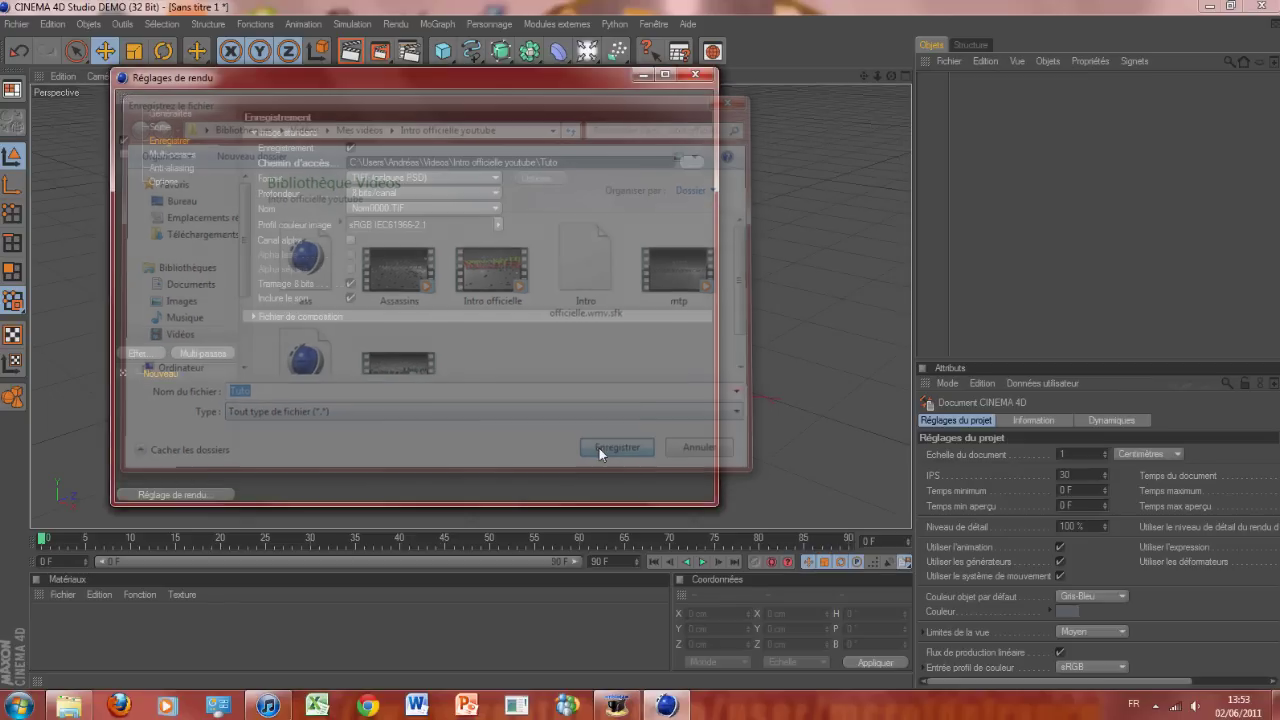
left_click(410, 180)
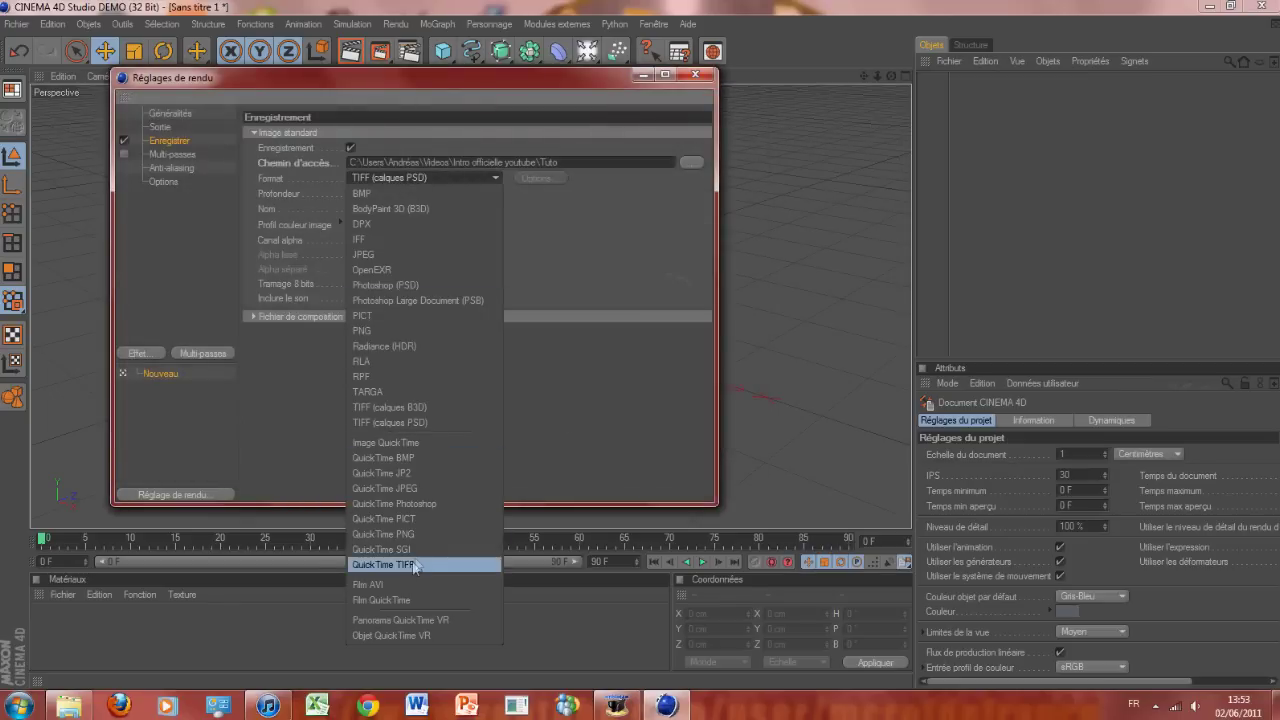
left_click(394, 583)
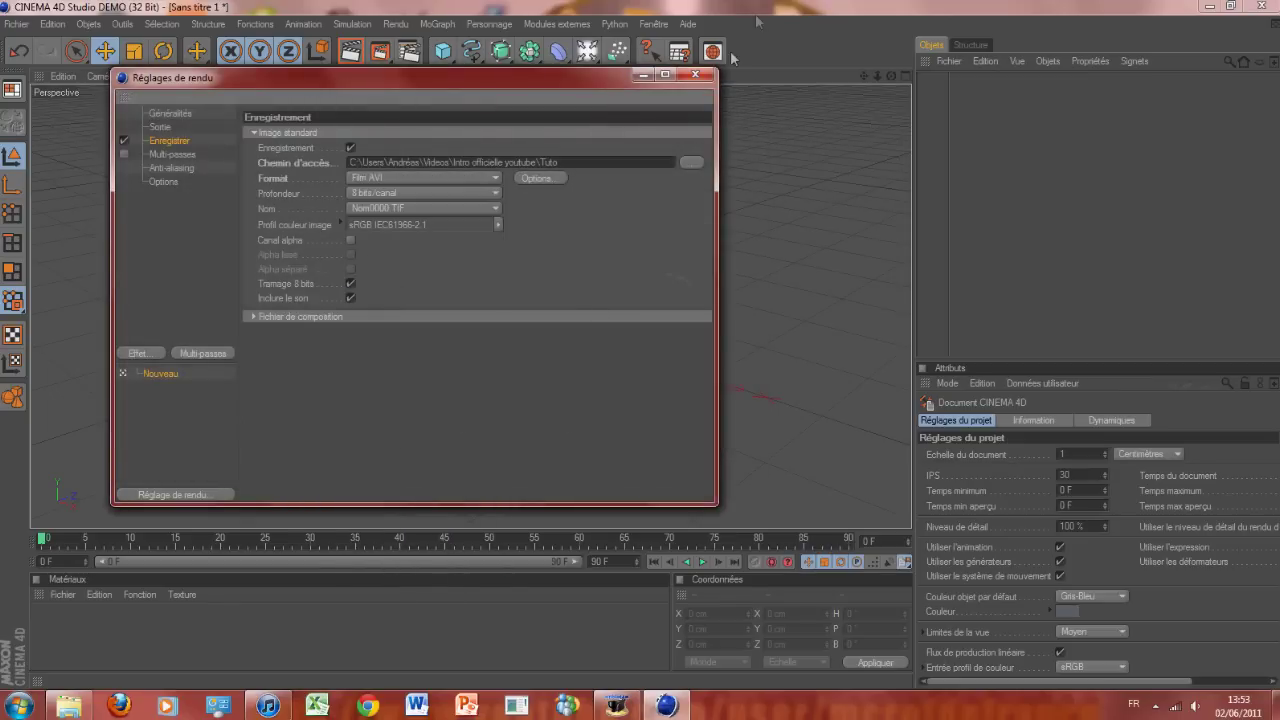
left_click(704, 74)
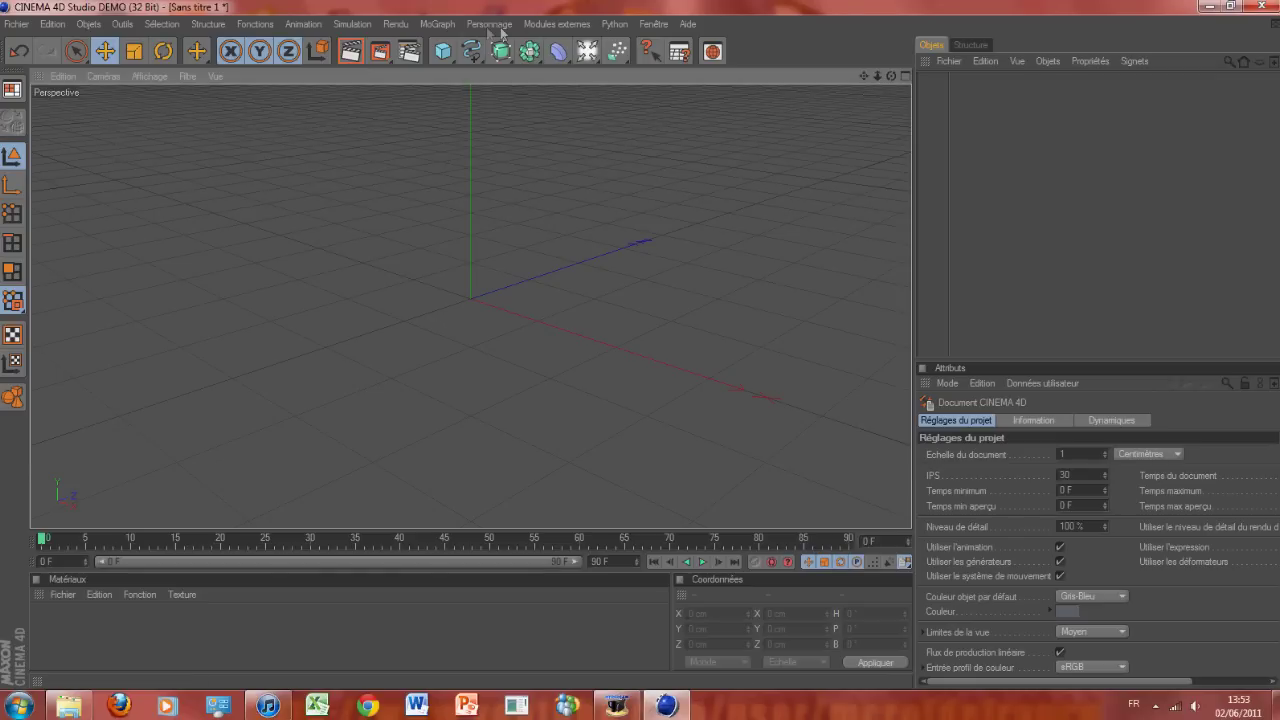
Add a MoGraph Mo Texte object and change its text to Mcrofdefrance.
left_click(446, 24)
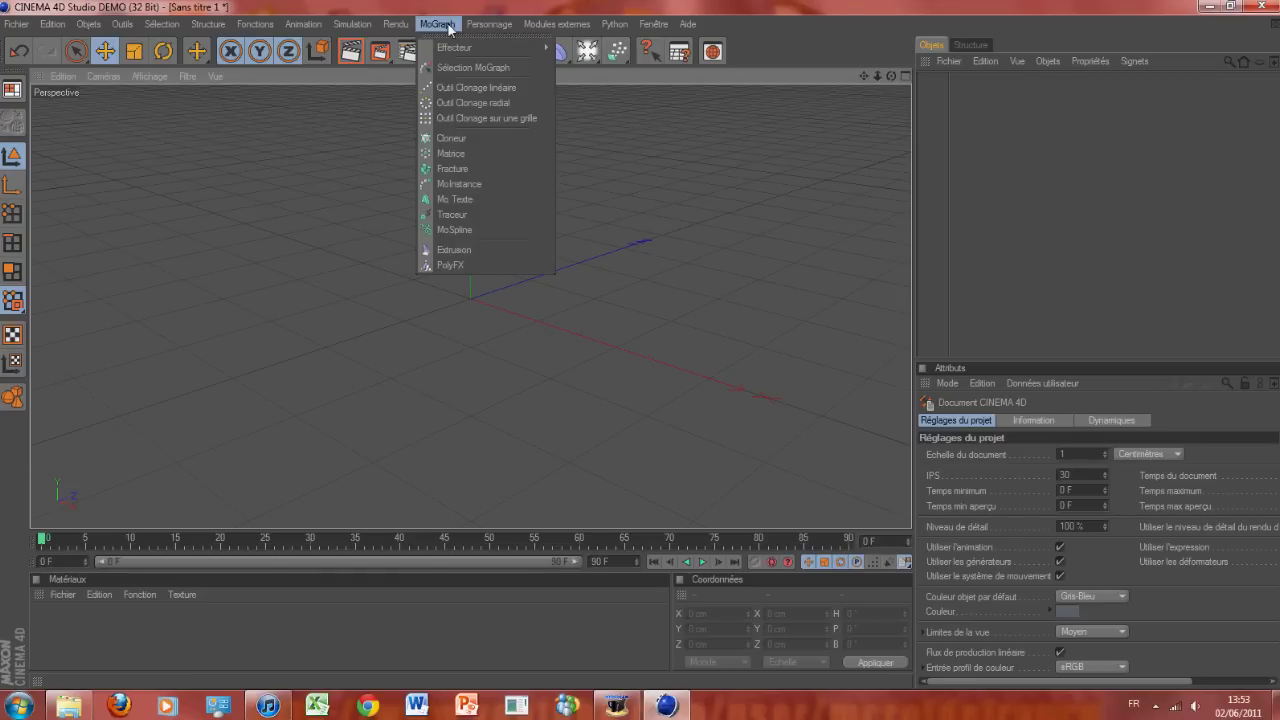
left_click(467, 197)
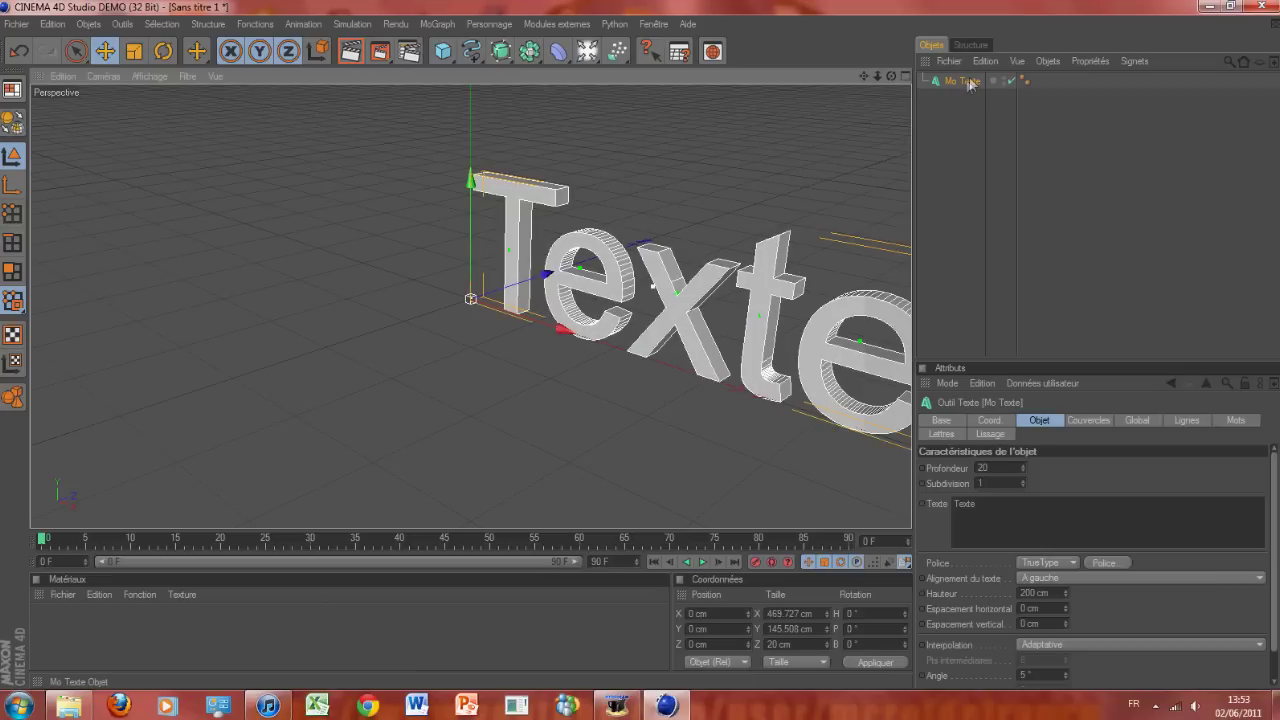
scroll(808, 248, "down", 2)
left_click_drag(891, 76, 860, 70)
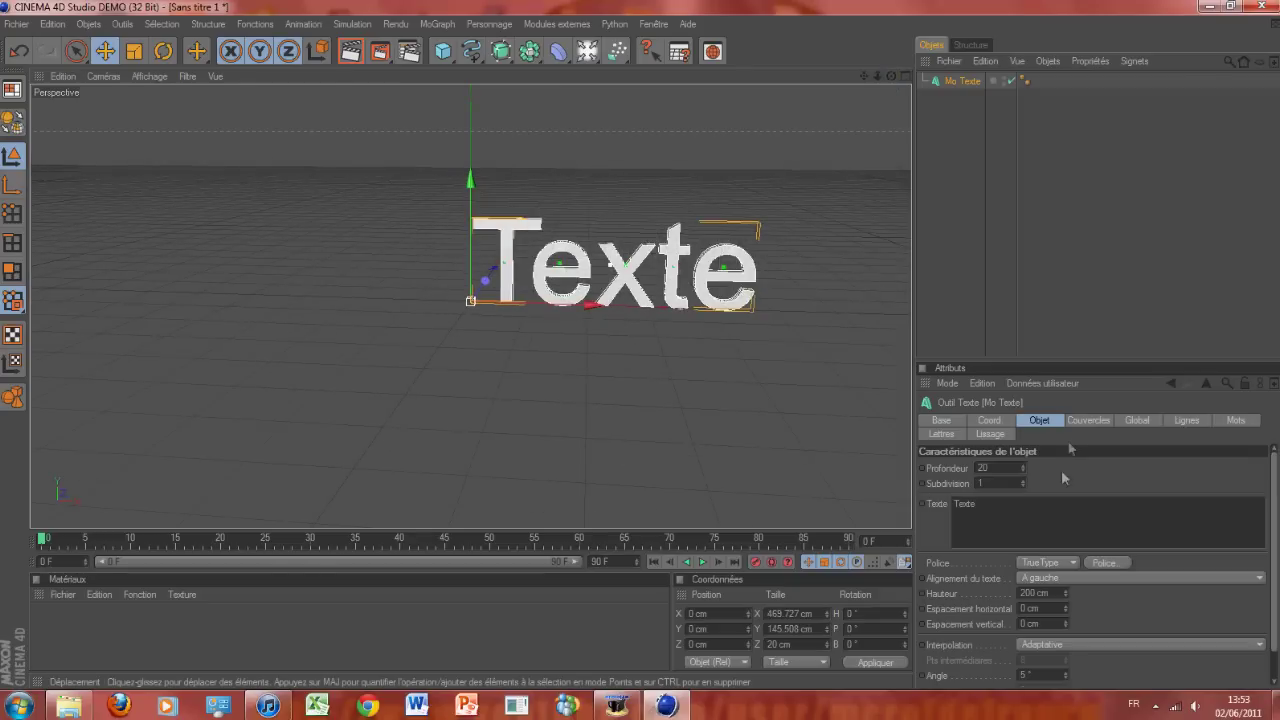
left_click(1010, 515)
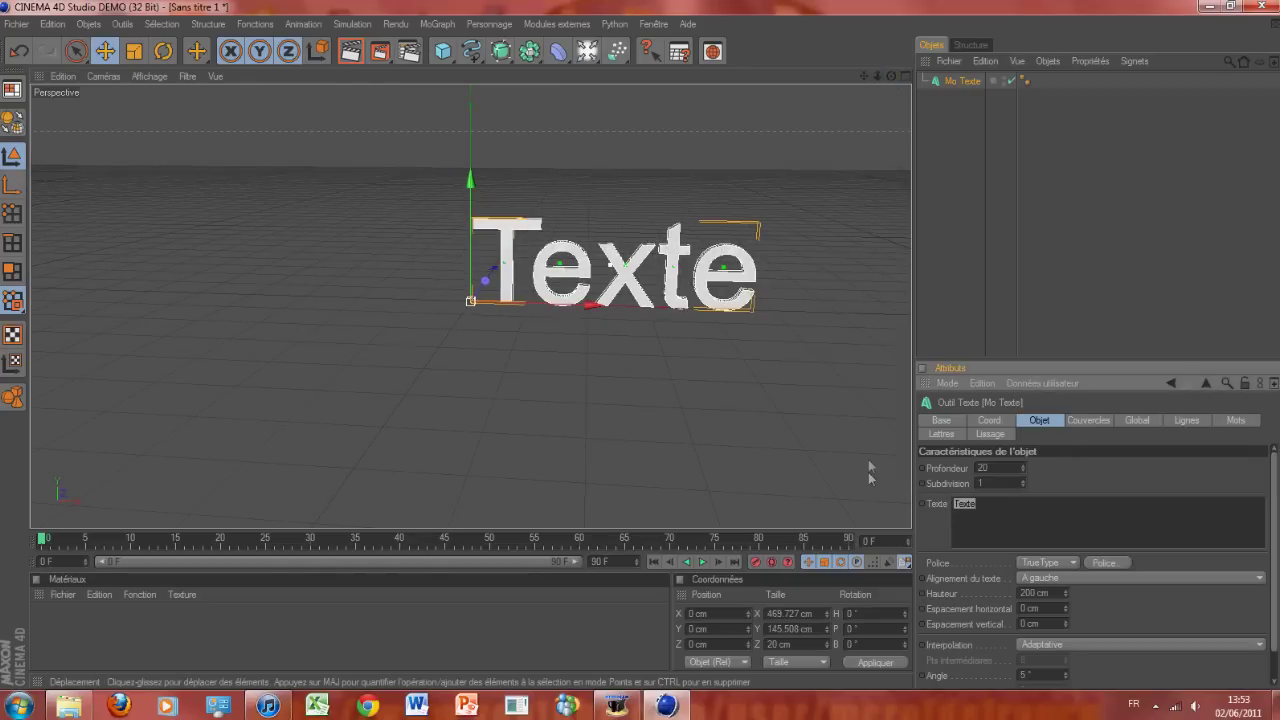
right_click(868, 459)
left_click(868, 459)
left_click(1003, 513)
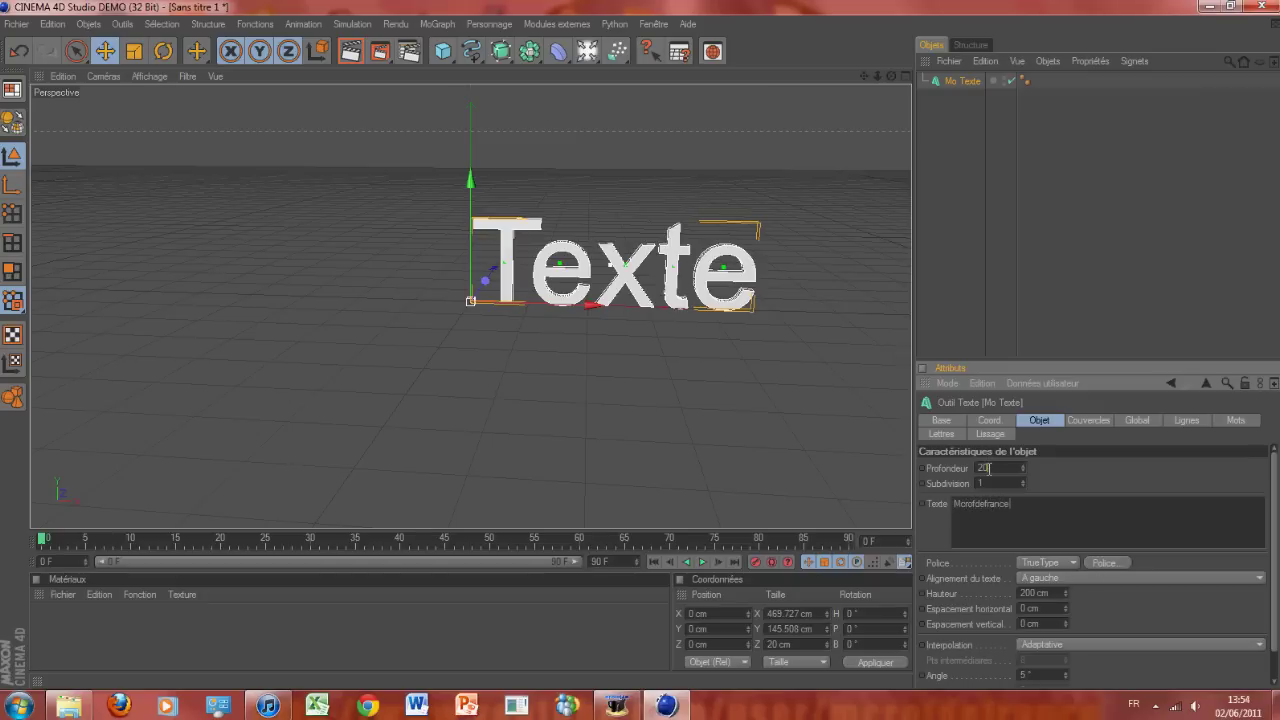
Set the text's depth to 60 and apply a font found by searching for "counte".
left_click(985, 467)
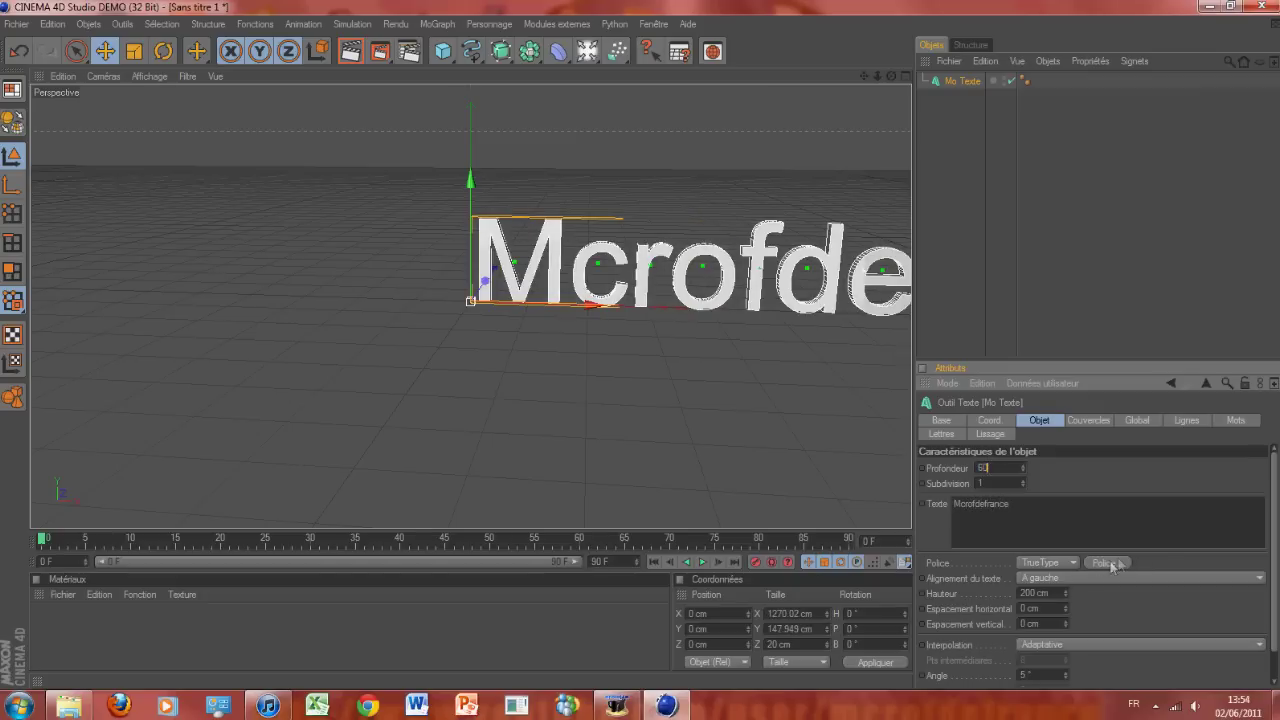
left_click(1105, 563)
type("counte")
left_click(75, 168)
left_click(248, 451)
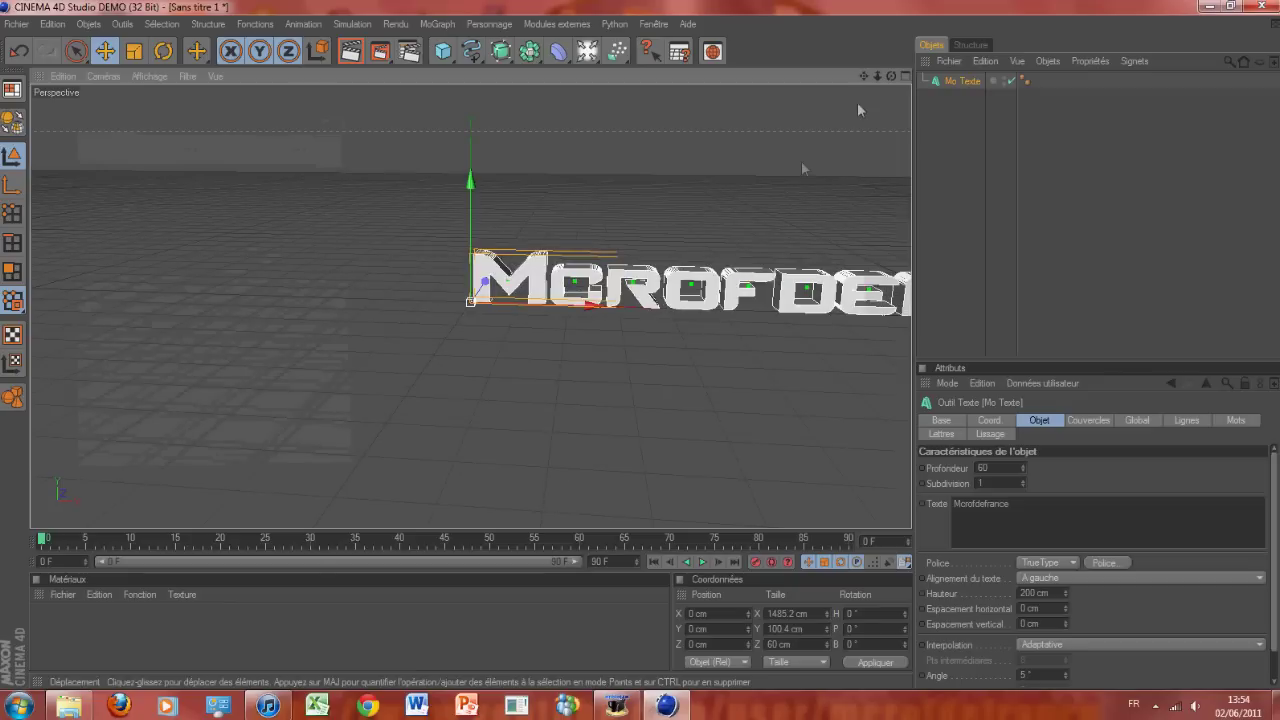
mouse_move(864, 76)
left_mouse_down()
mouse_move(570, 80)
mouse_move(870, 80)
left_mouse_up()
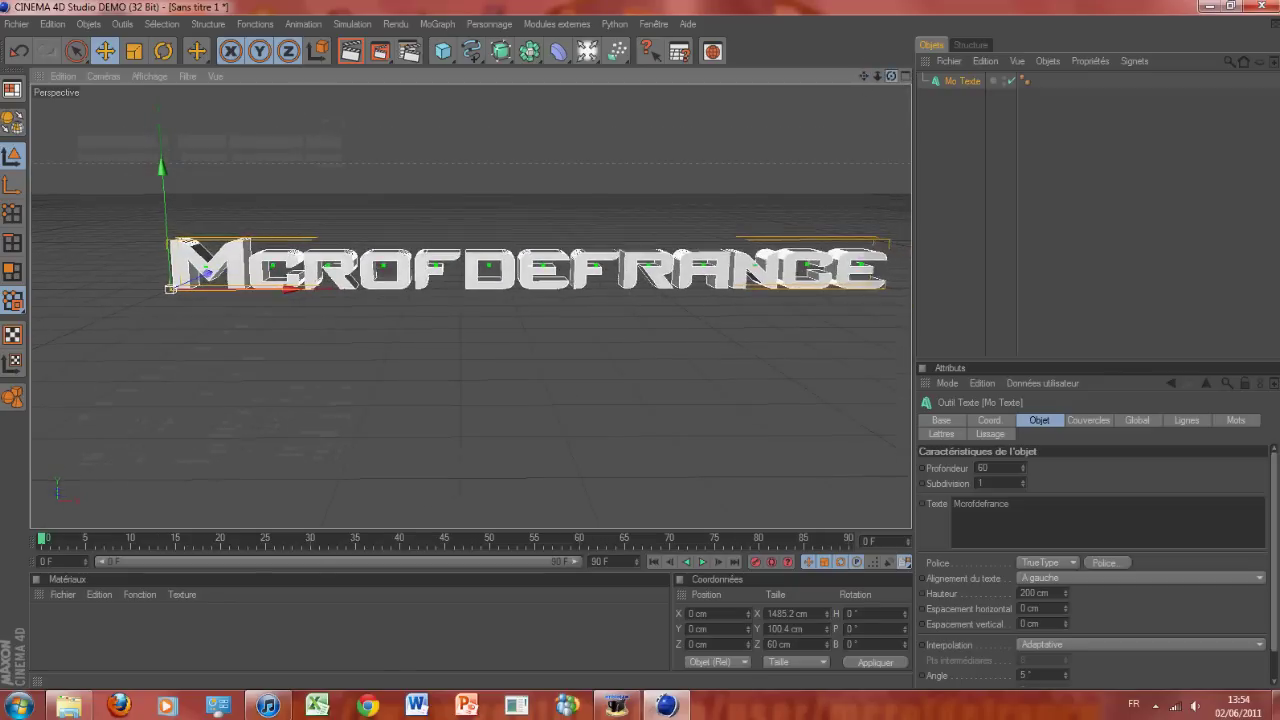
Rename the text object as 1 and duplicate it with copy and paste.
double_click(964, 80)
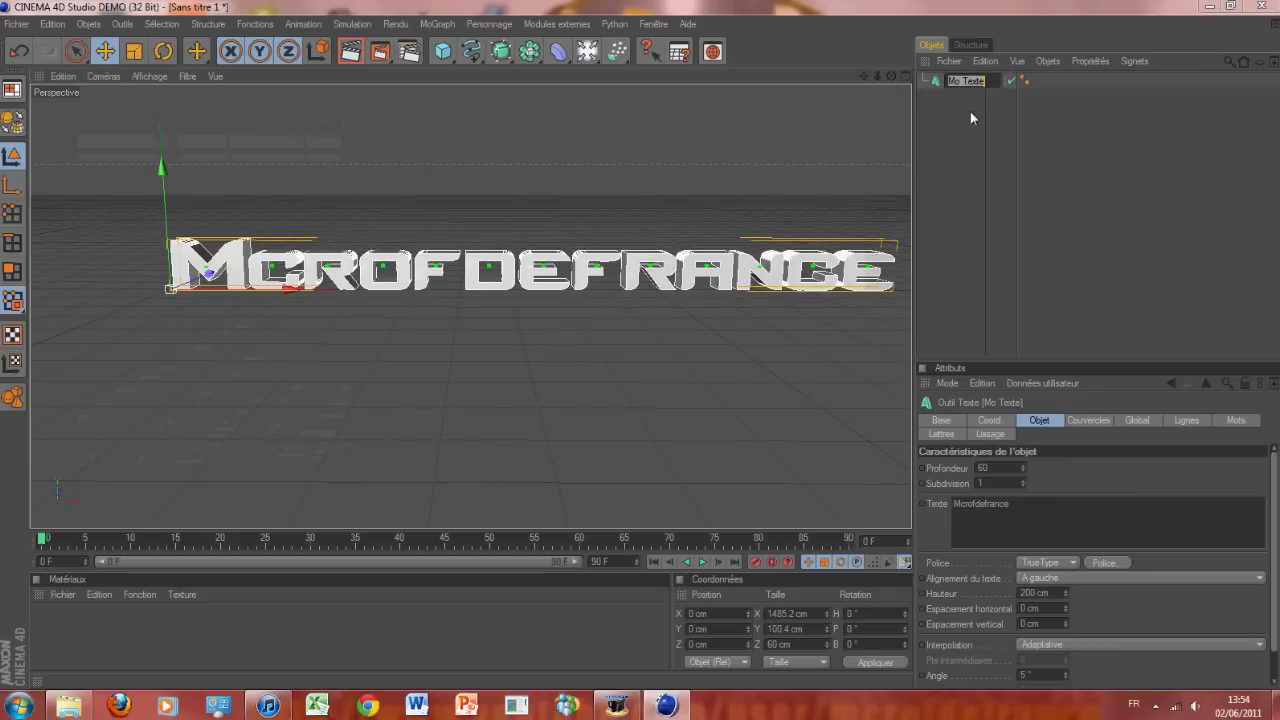
key("Return")
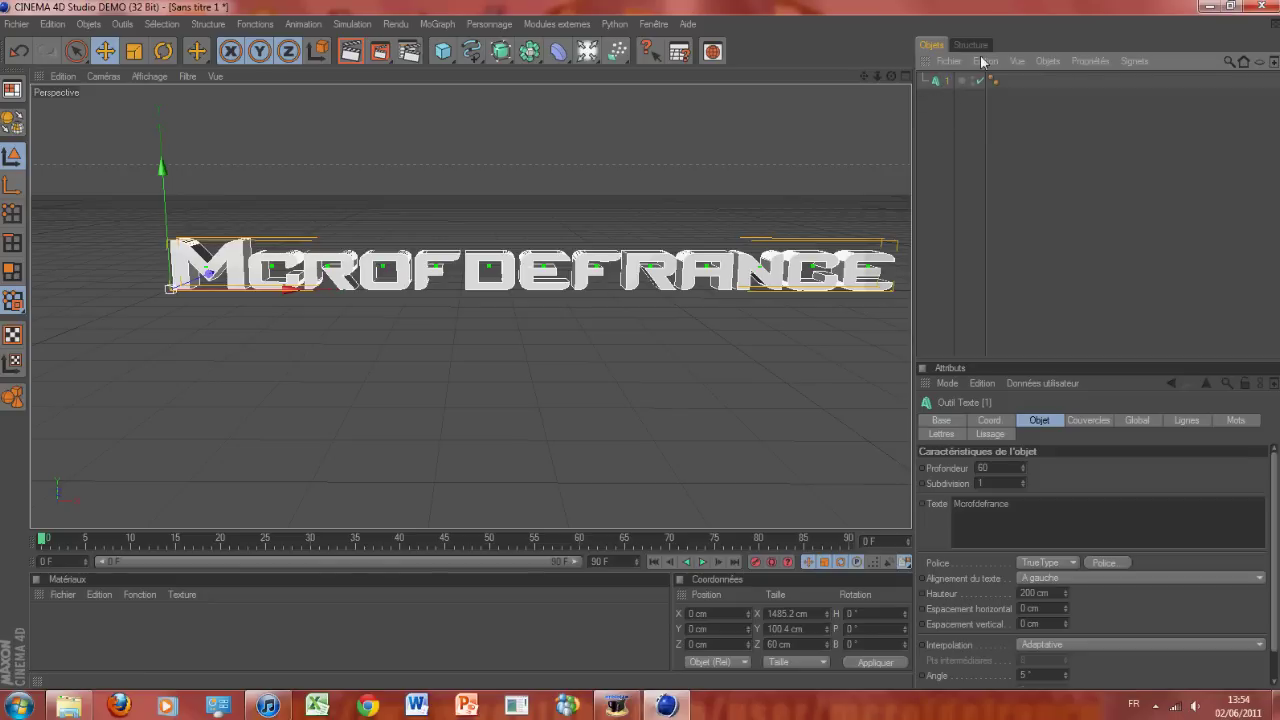
left_click(983, 62)
left_click(990, 128)
left_click(983, 62)
left_click(997, 155)
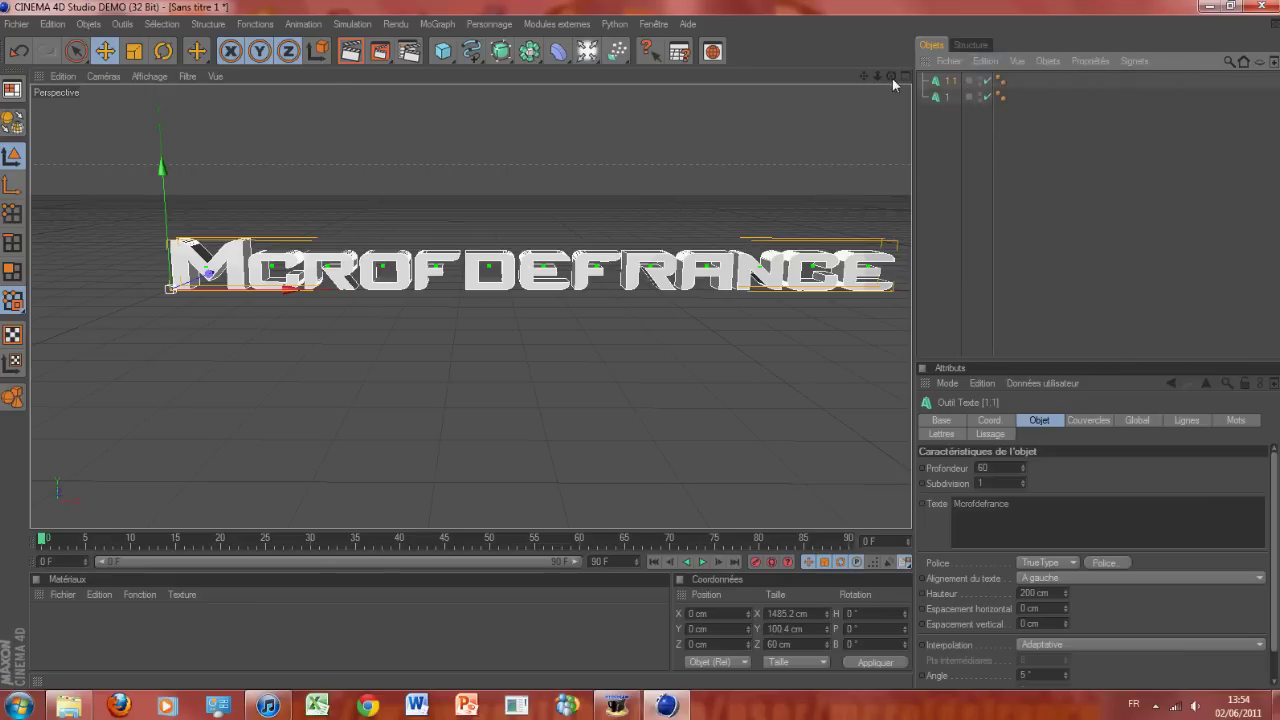
Move the duplicated text about 34.6 cm along Z and render the active view as a preview.
left_click_drag(891, 76, 895, 104)
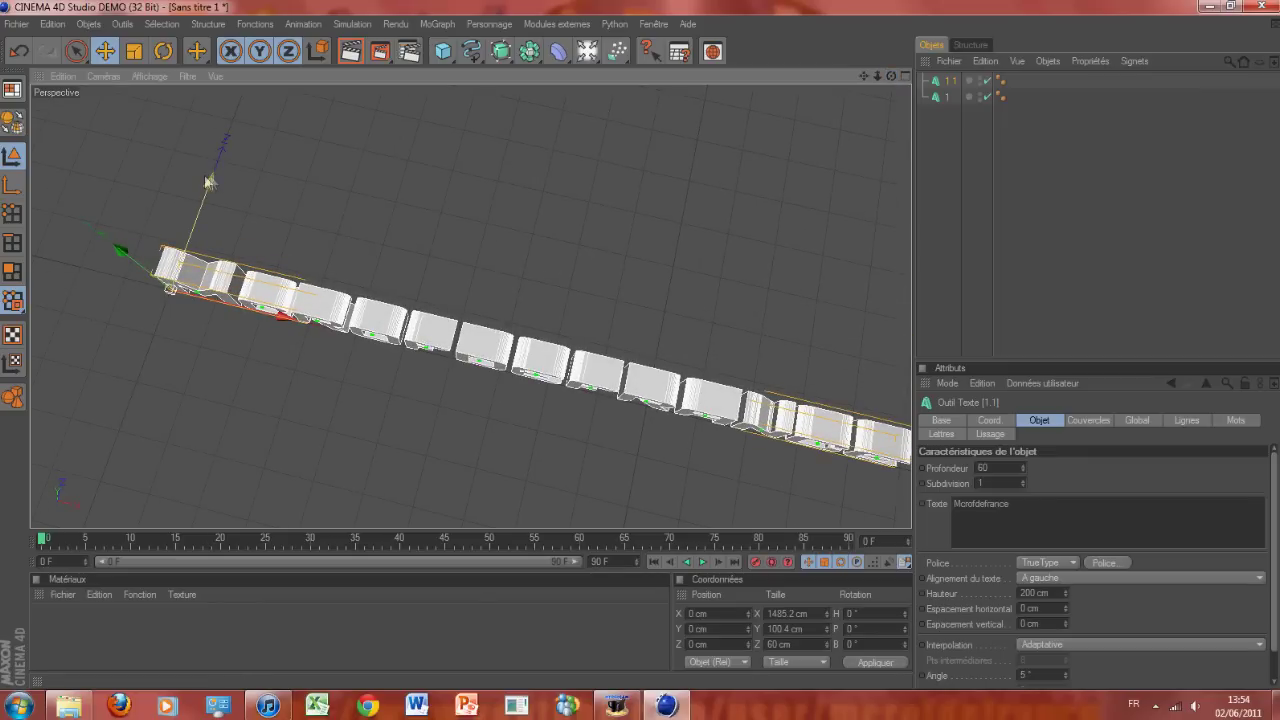
mouse_move(208, 183)
left_mouse_down()
mouse_move(205, 198)
mouse_move(206, 187)
left_mouse_up()
left_click_drag(891, 76, 650, 120)
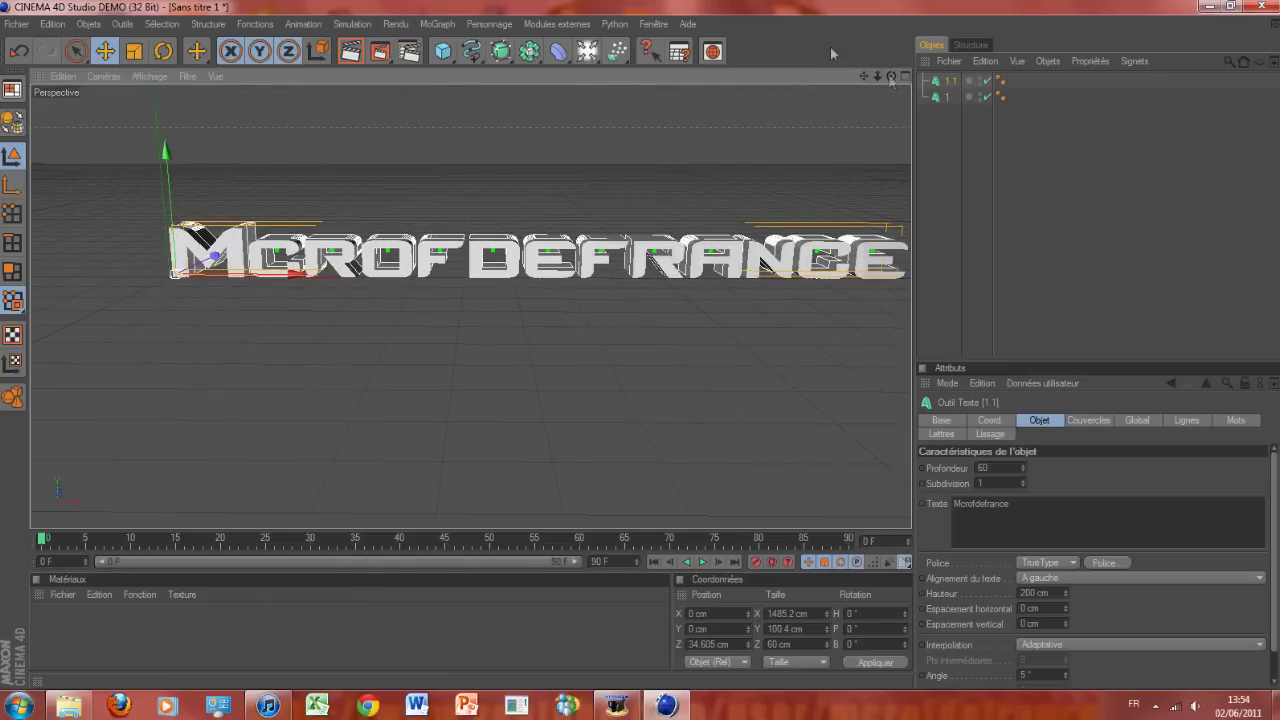
left_click(351, 51)
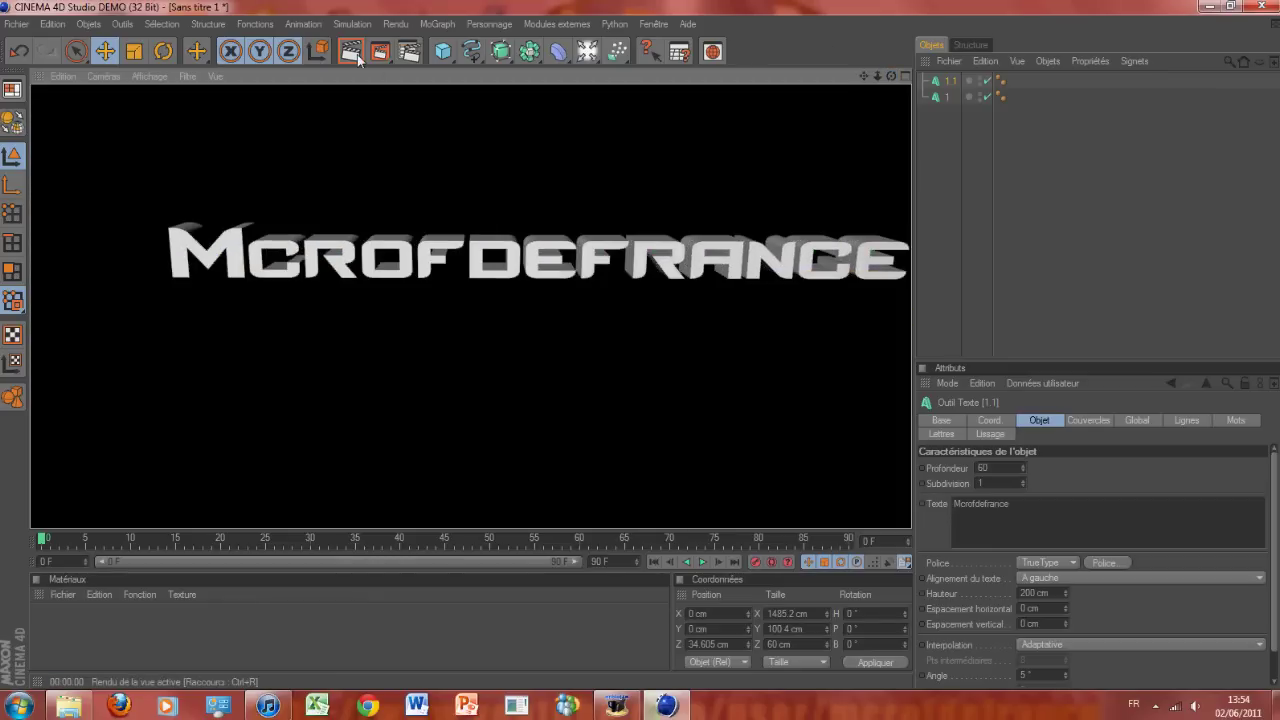
left_click(534, 325)
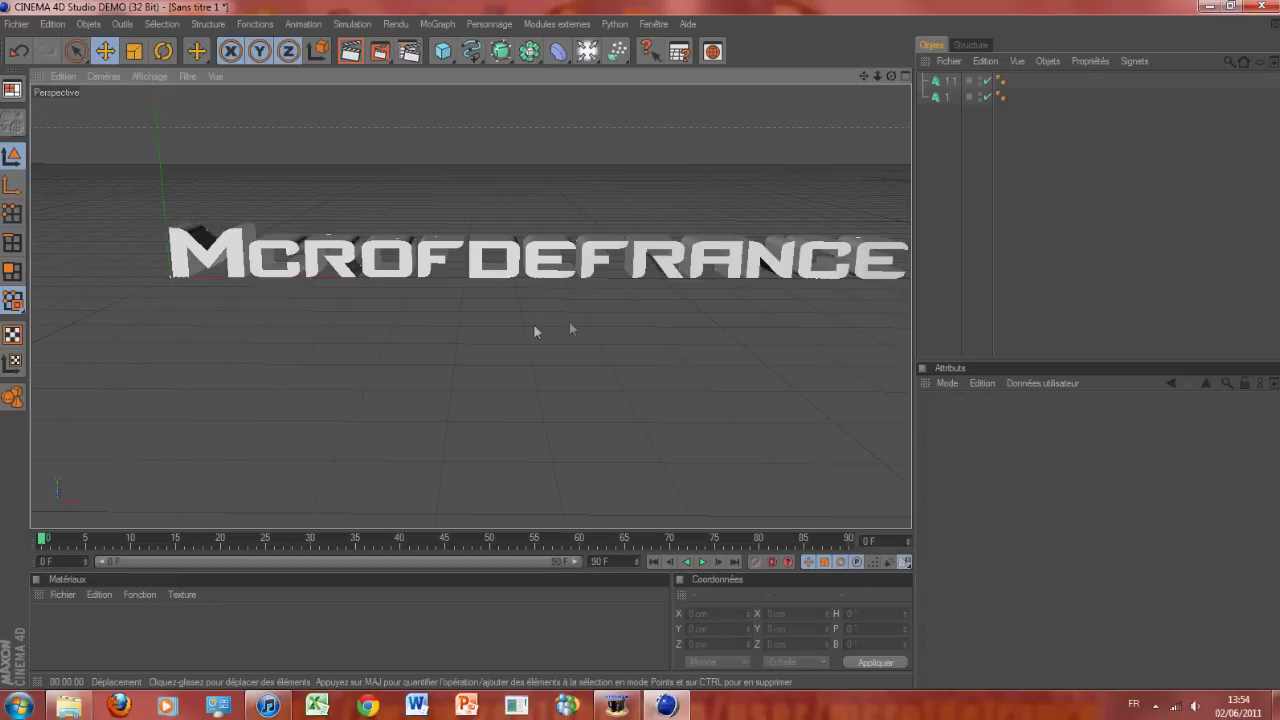
left_click(952, 83)
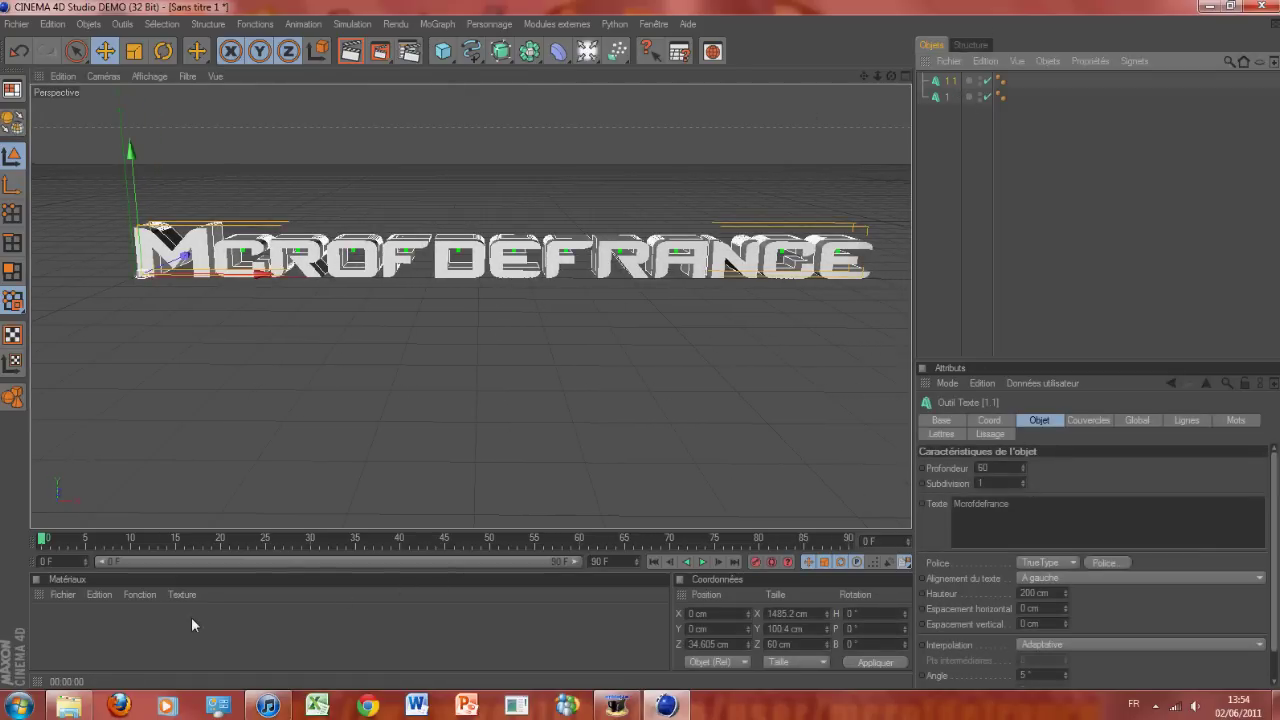
Add a Sol (floor) object and move it about 626 cm along X so it extends under the whole text.
left_click(590, 52)
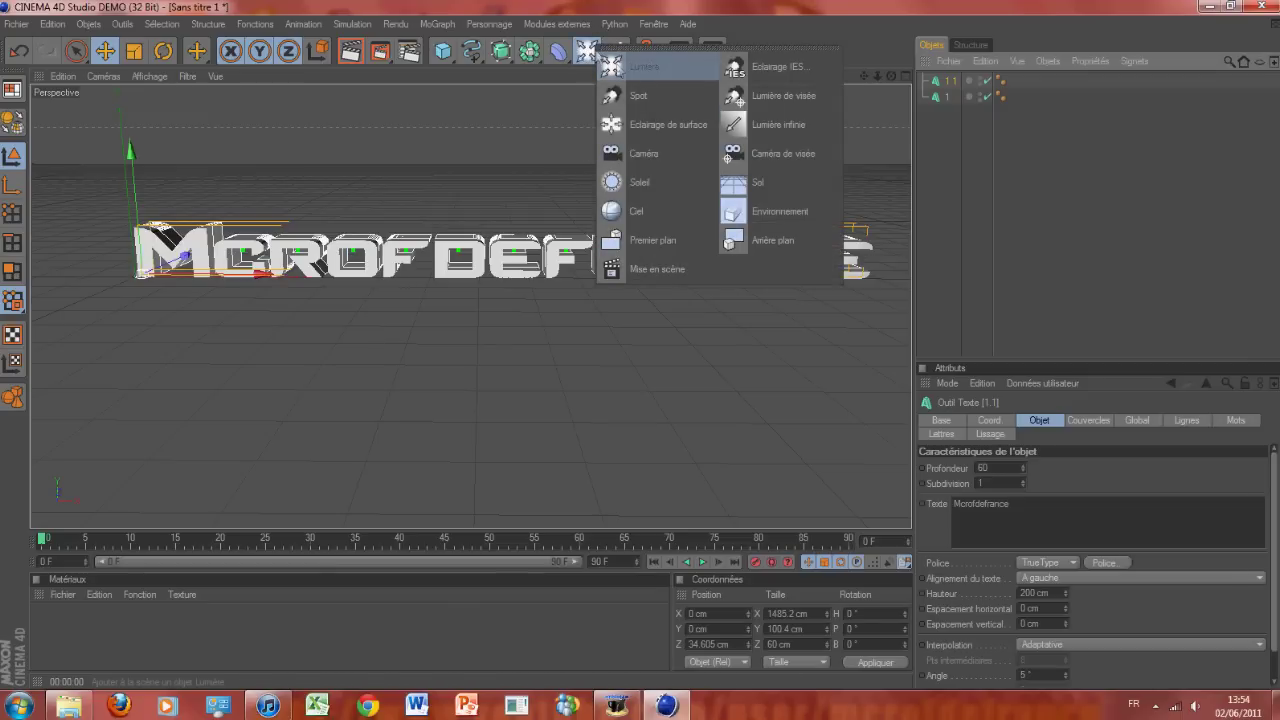
left_click(764, 184)
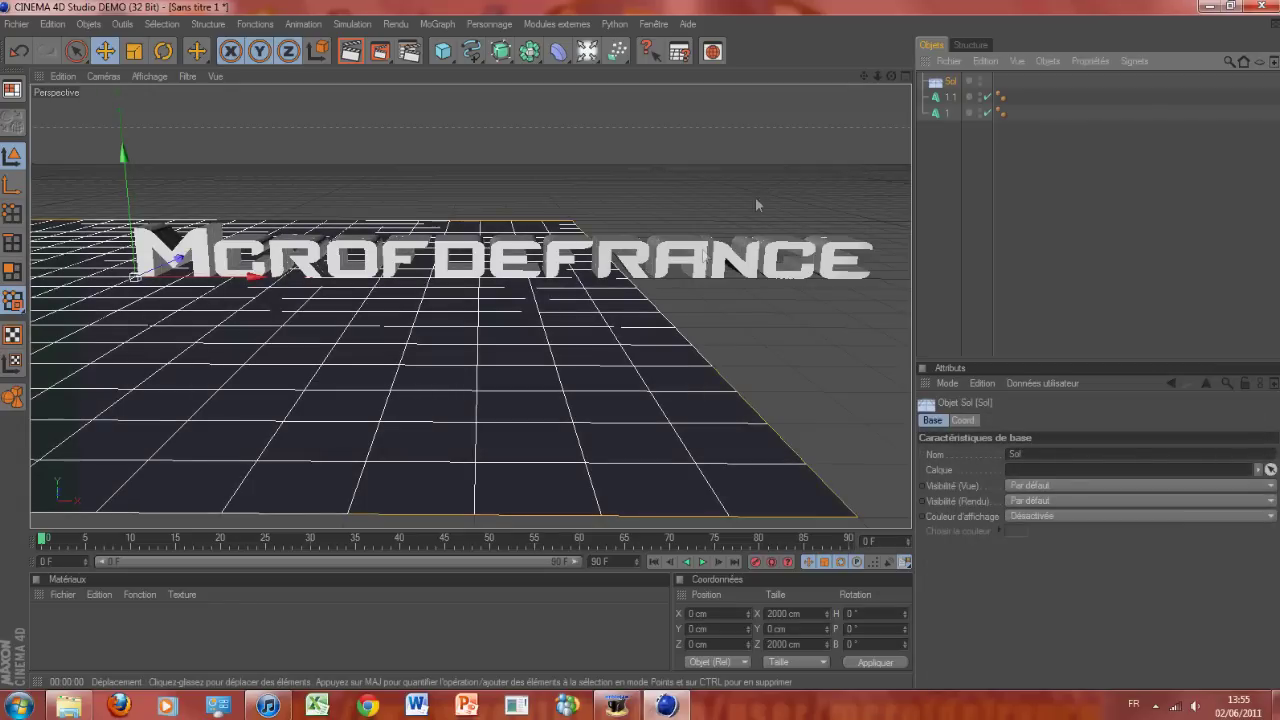
left_click_drag(258, 277, 563, 277)
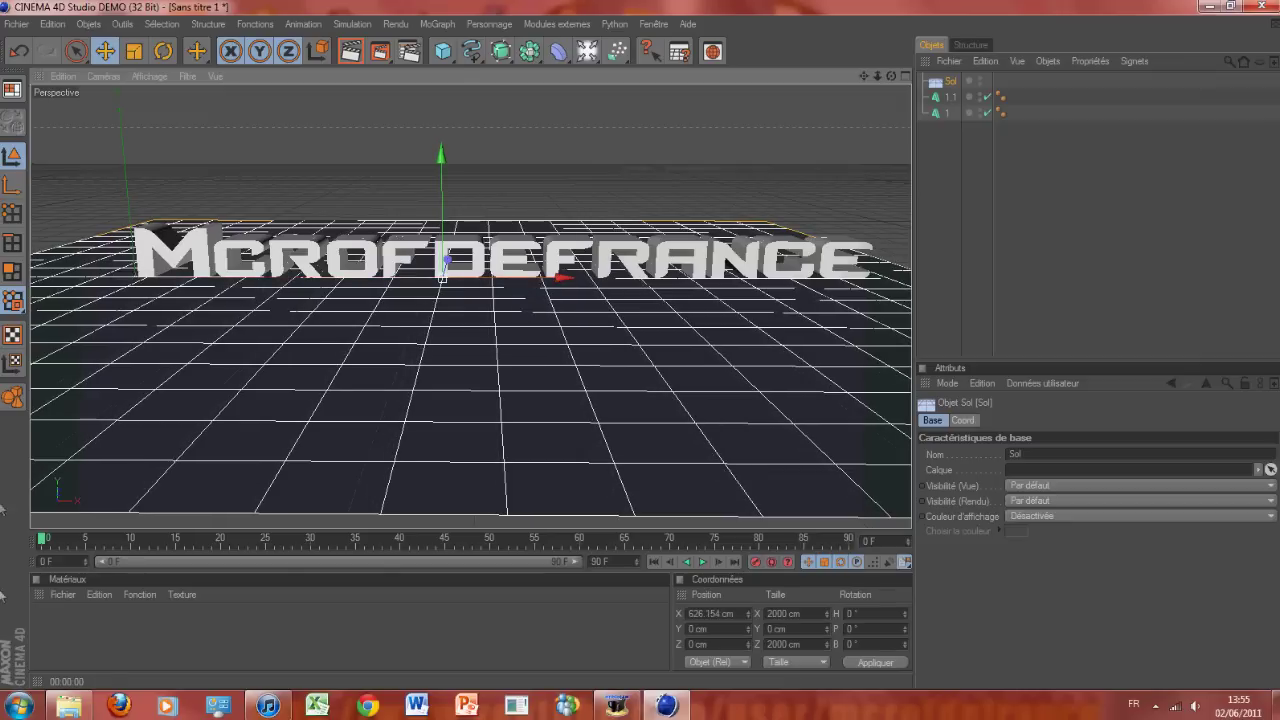
Create a new material and set its colour to near-white, RGB 255, 250, 250.
double_click(51, 639)
double_click(50, 625)
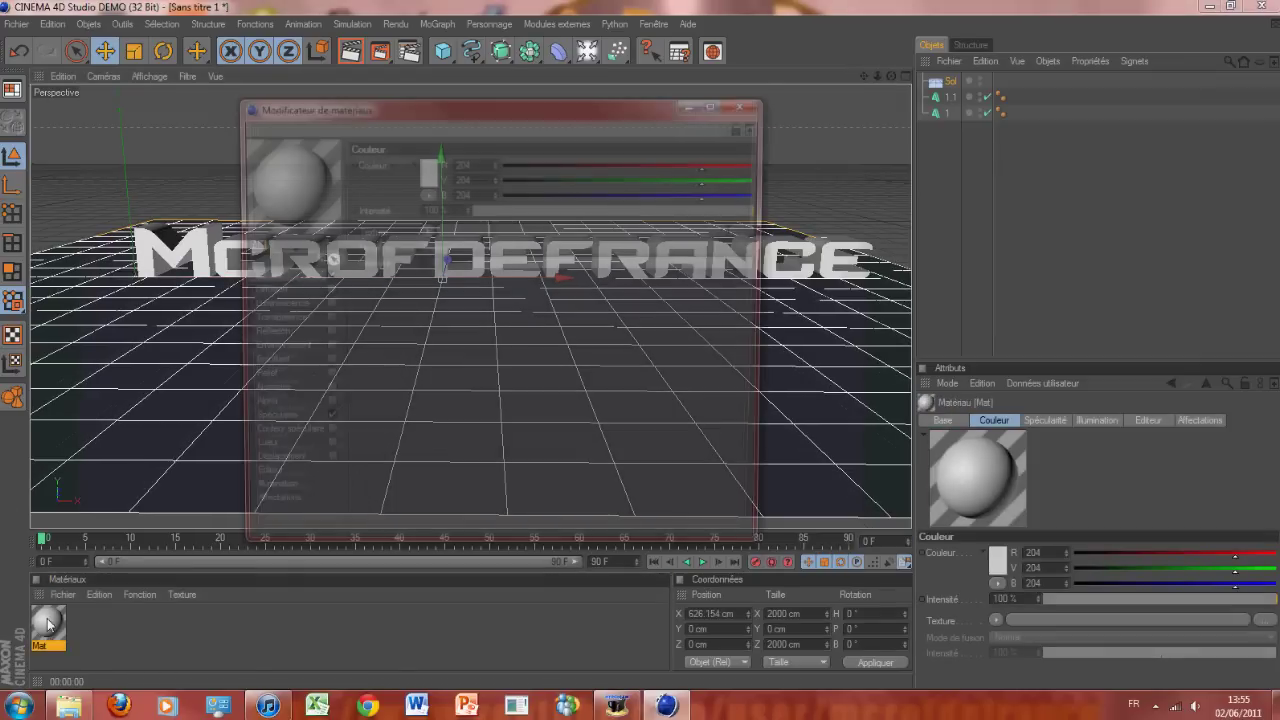
left_click(435, 170)
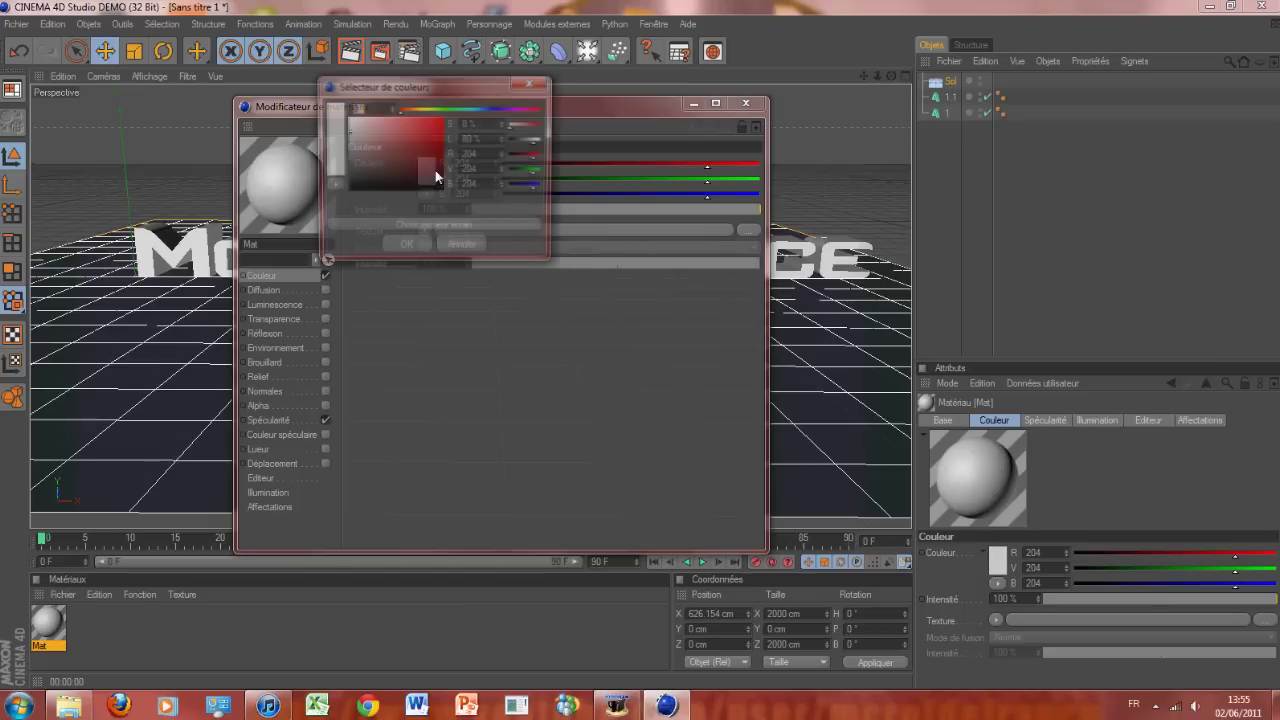
left_click(350, 133)
left_click(405, 246)
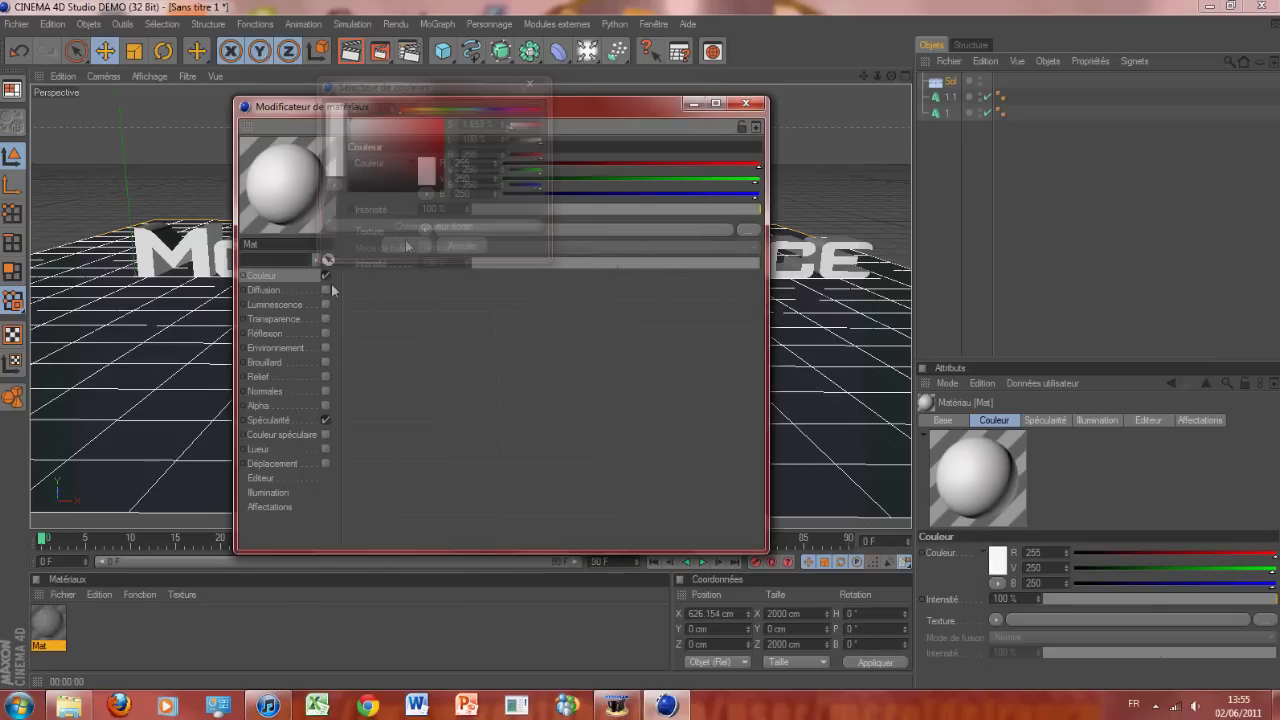
Enable reflection on the white material and set its reflection intensity to 4 %.
left_click(325, 333)
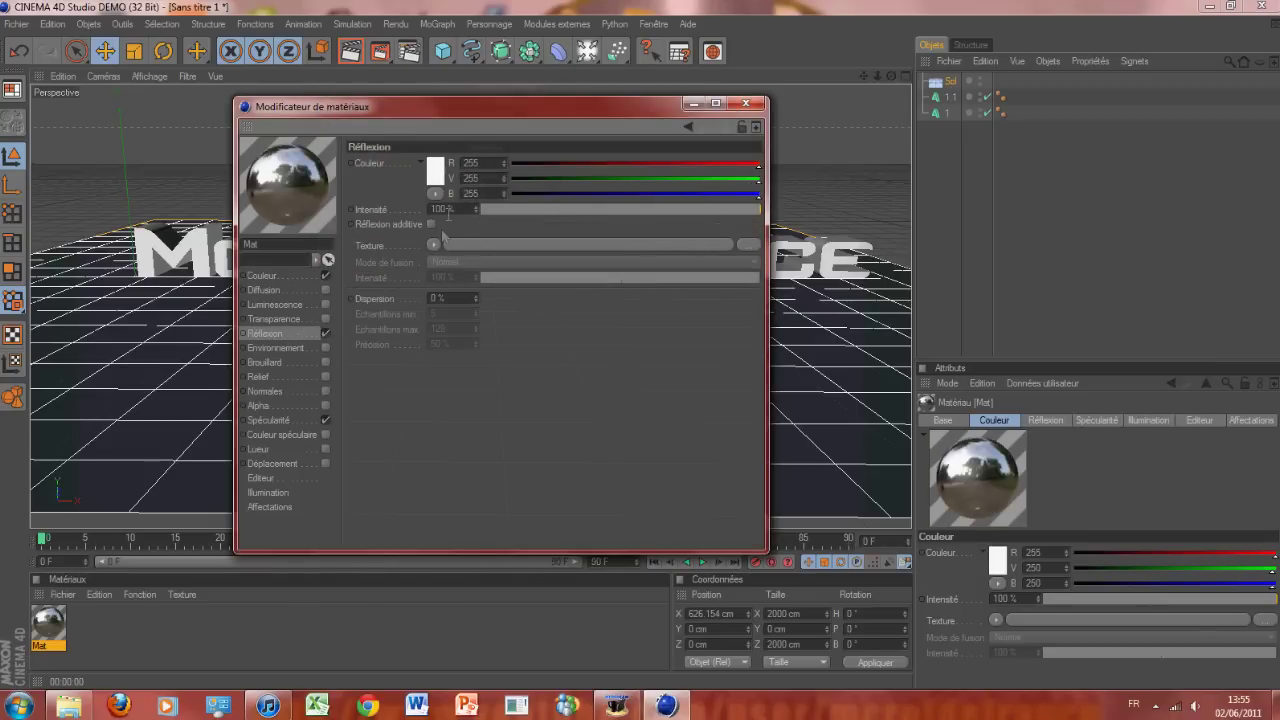
left_click(442, 210)
key("BackSpace")
key("BackSpace")
type("4")
left_click(745, 104)
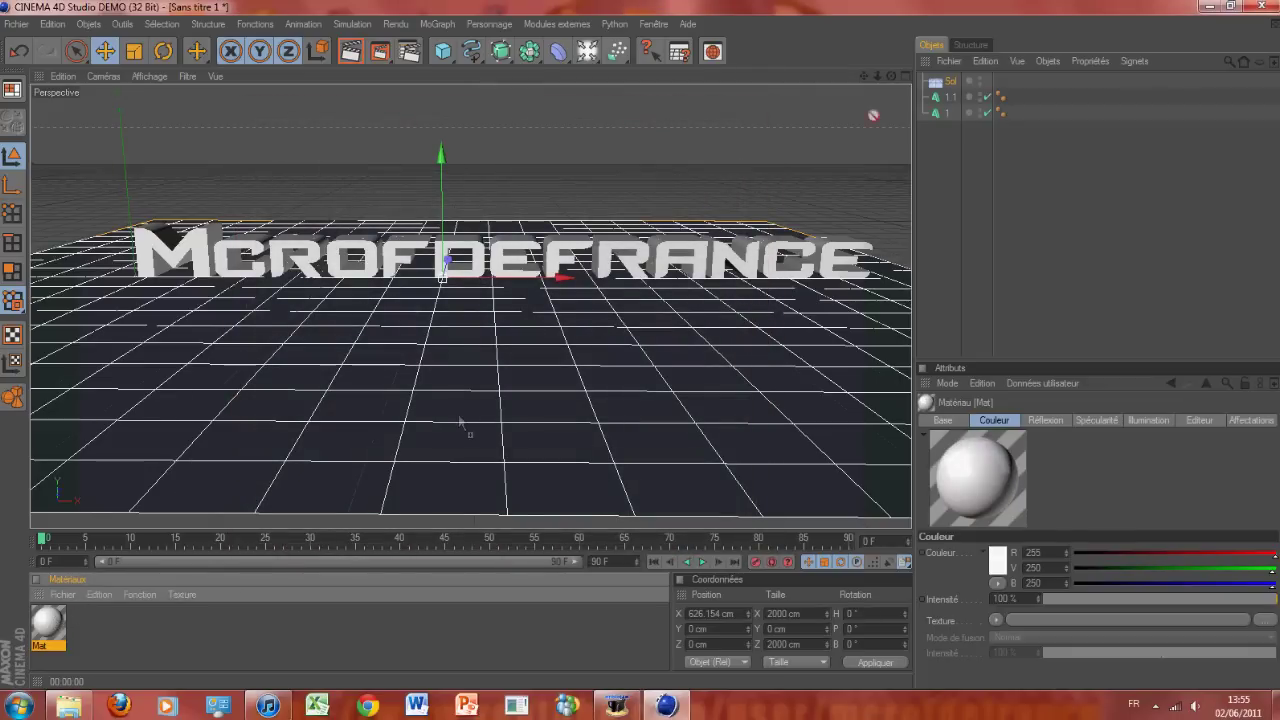
Apply the white material to the Sol object and render the active view as a preview.
left_click_drag(975, 68, 952, 80)
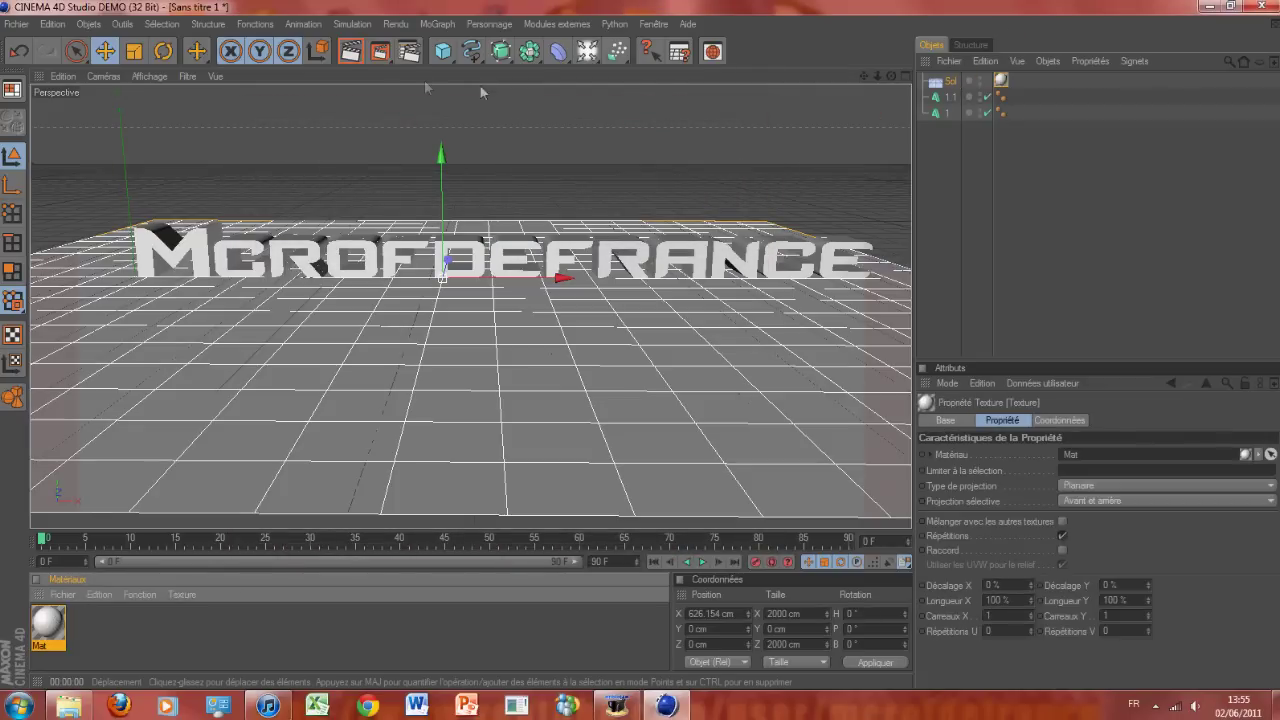
left_click(349, 53)
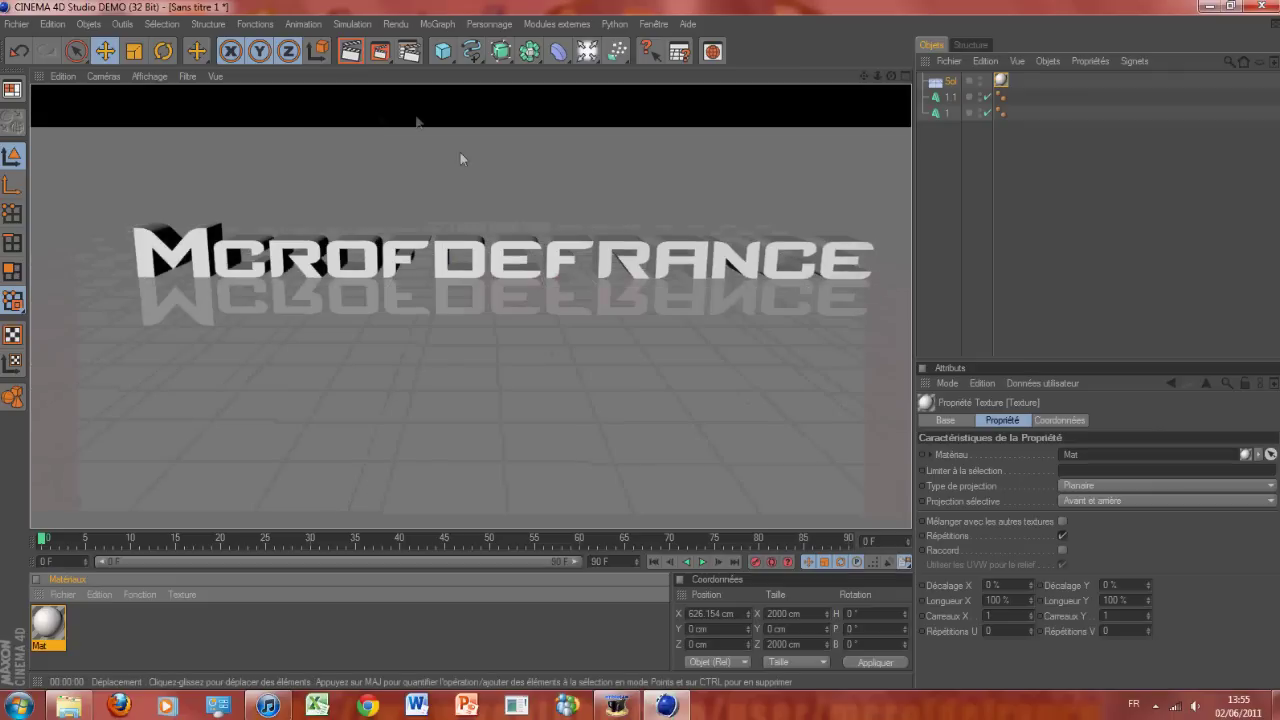
left_click(399, 334)
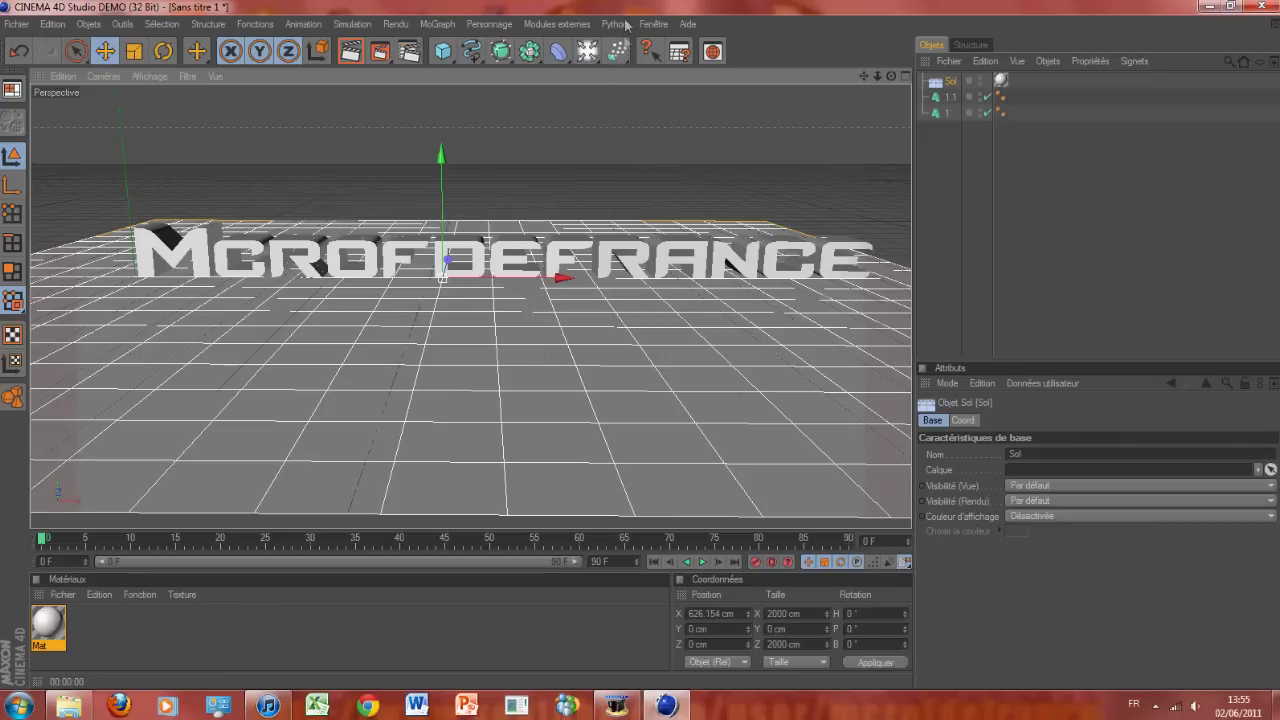
Add a light, move it to about Y 61.8 cm and Z -51.5 cm, and render a preview of the view.
left_click(587, 51)
left_click(644, 66)
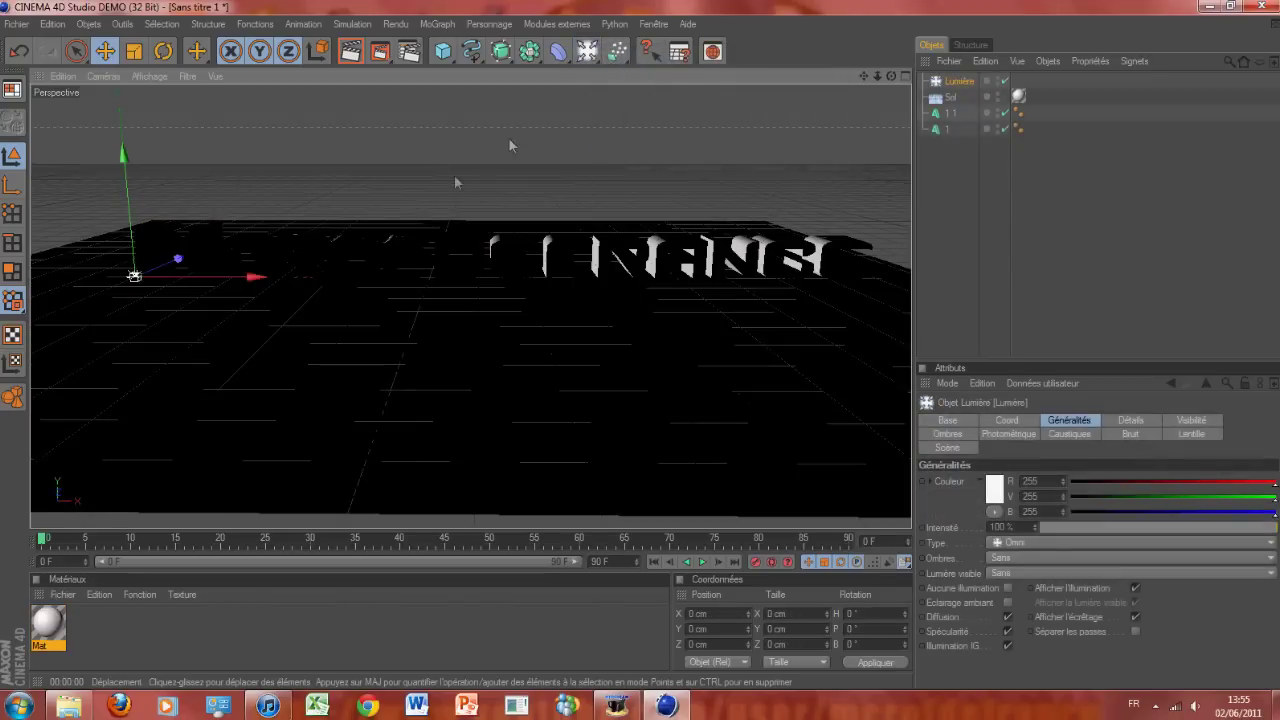
left_click_drag(175, 256, 168, 264)
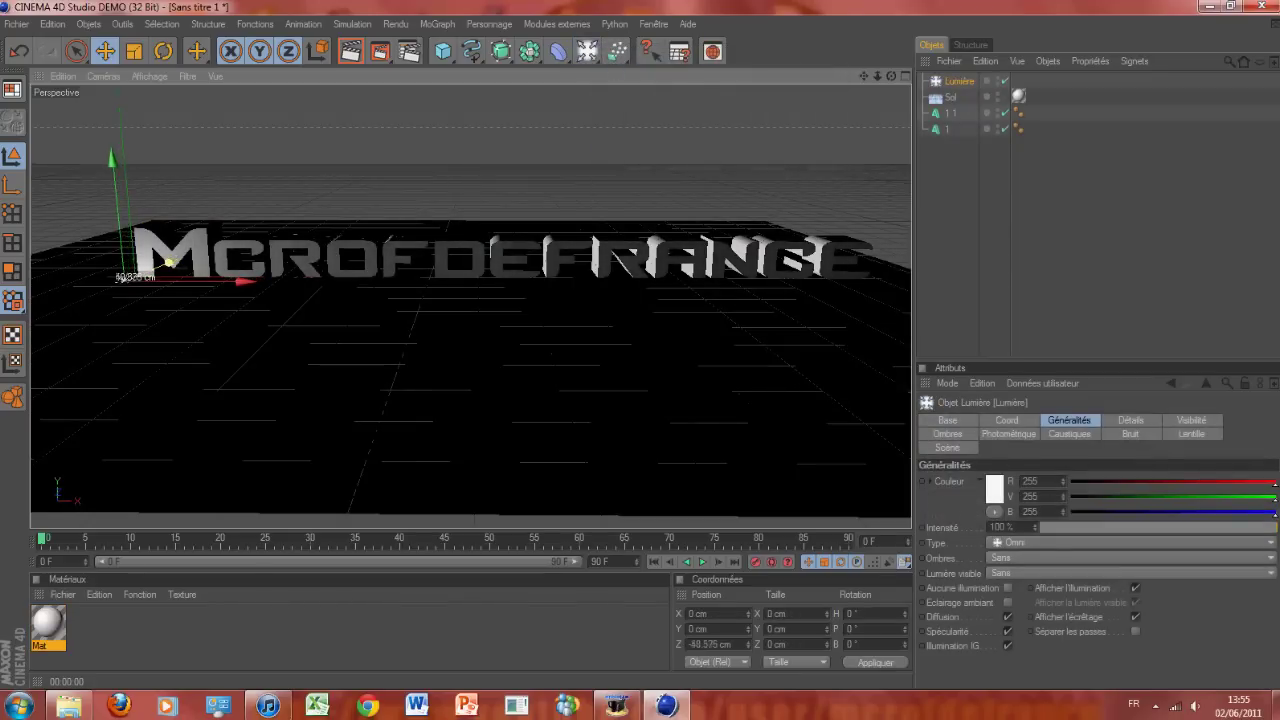
left_click_drag(111, 156, 108, 121)
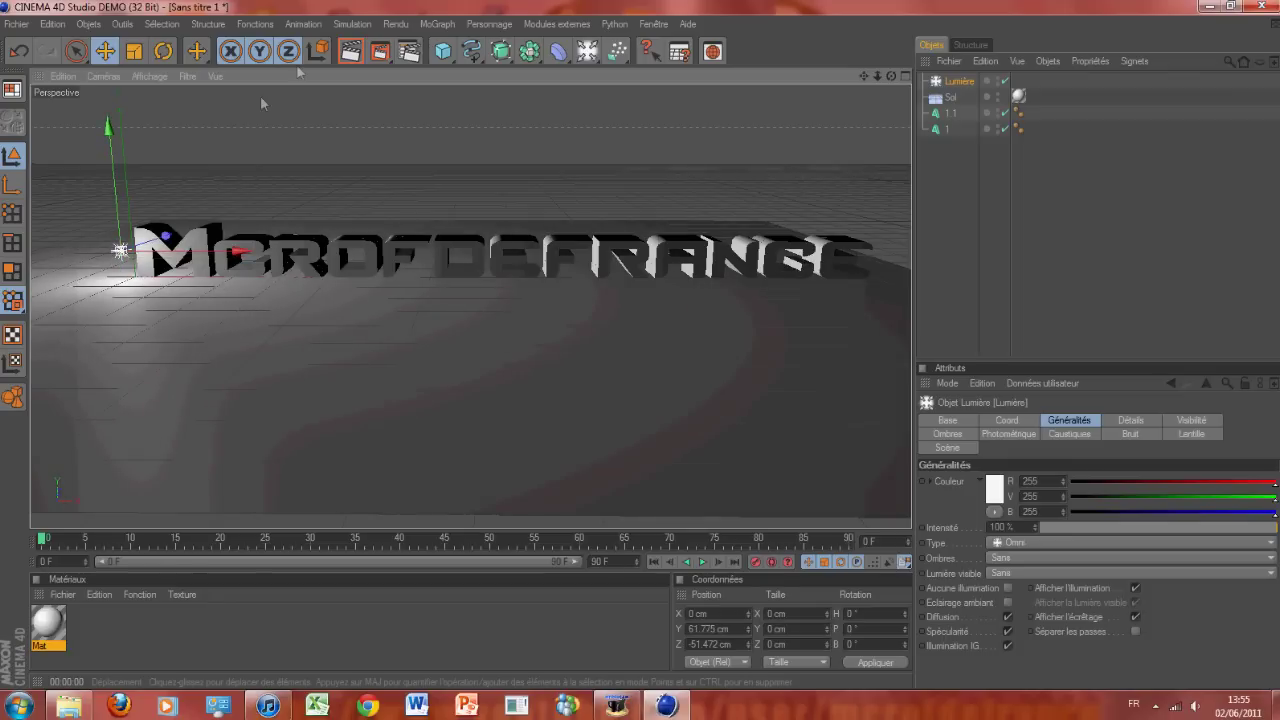
left_click(350, 51)
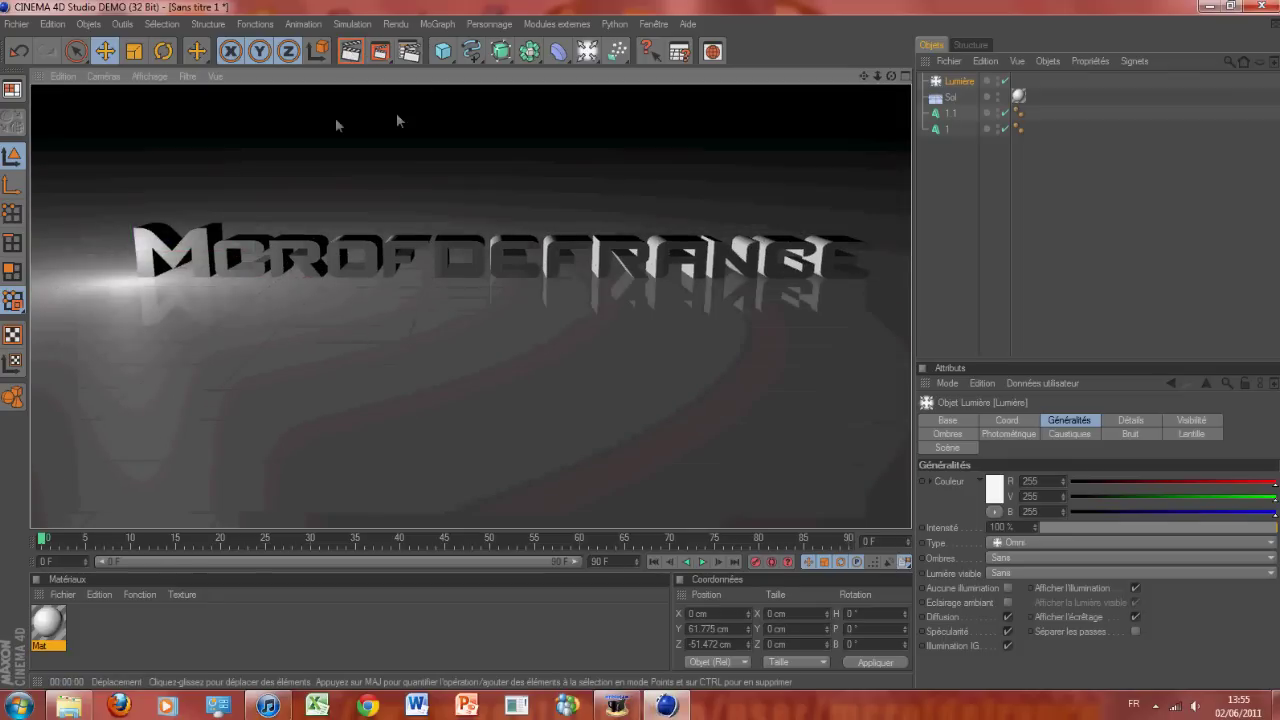
left_click(405, 326)
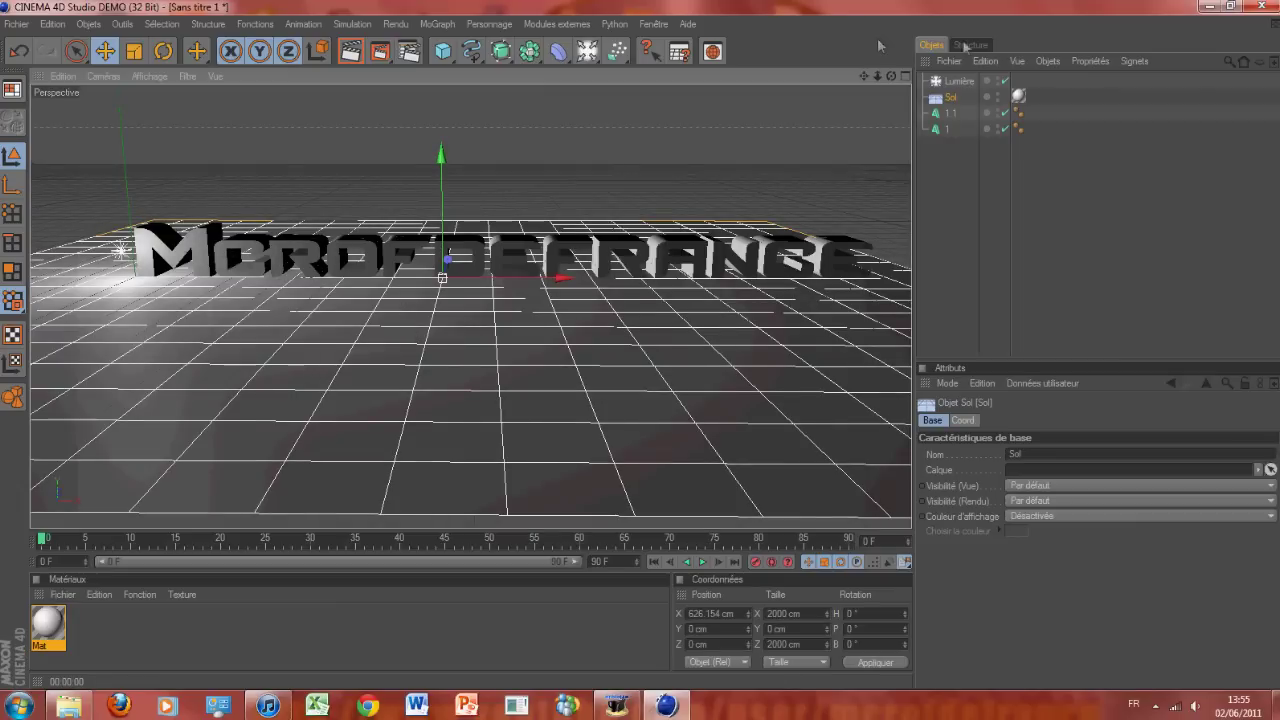
Move the light further forward and up, to about Y 106.7 cm and Z -85.1 cm.
left_click(958, 81)
left_click_drag(165, 236, 157, 241)
left_click_drag(99, 130, 97, 106)
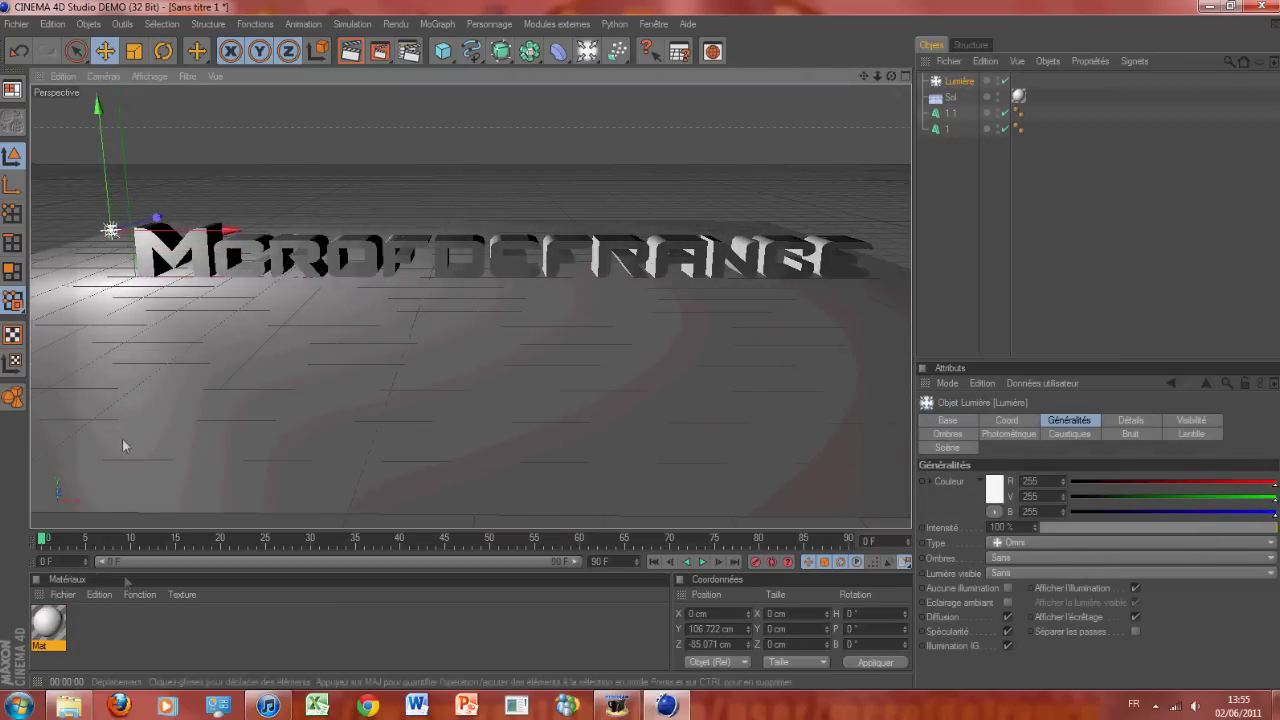
Create a second material with reflection enabled and set its colour to red, RGB 235, 7, 7.
double_click(100, 628)
double_click(50, 628)
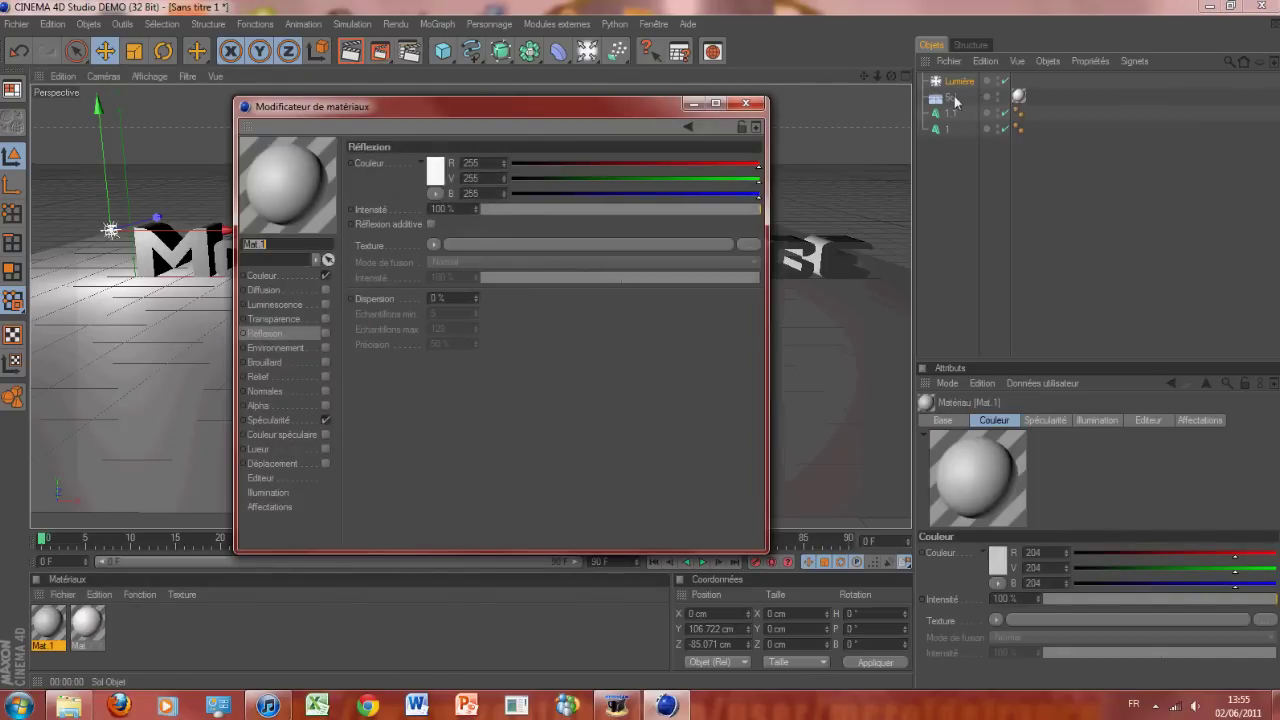
left_click(328, 333)
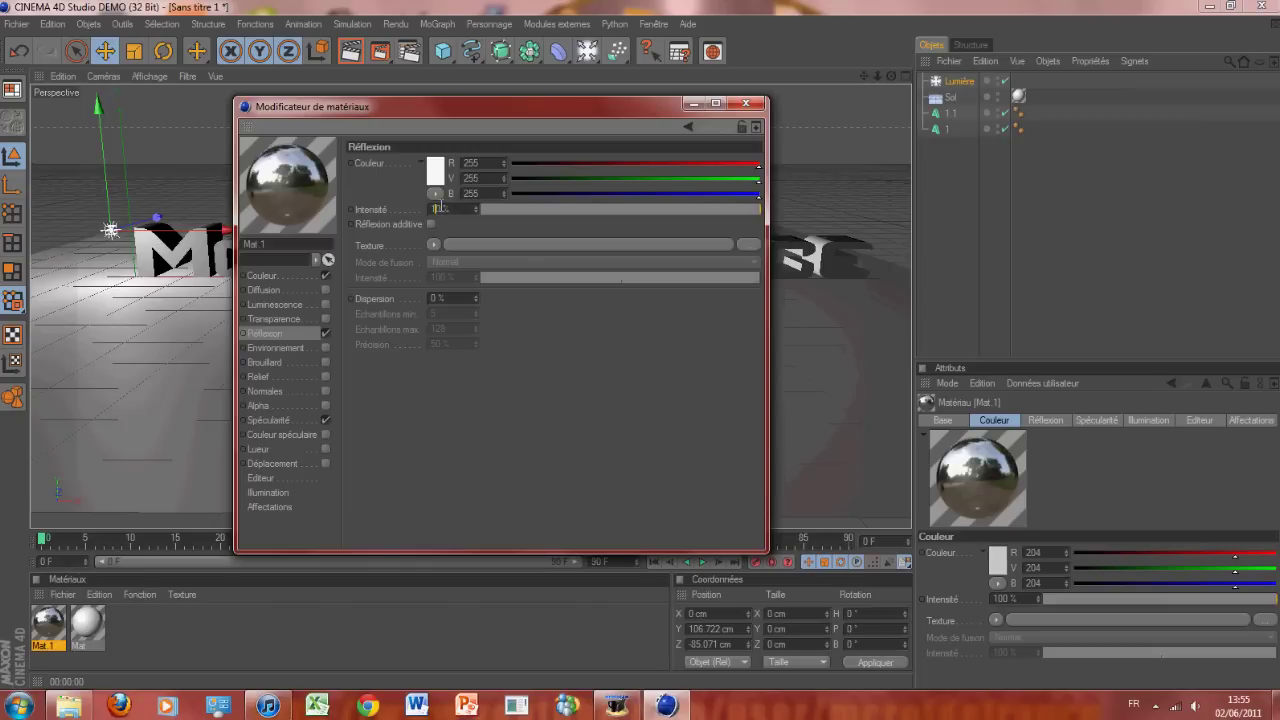
left_click(258, 276)
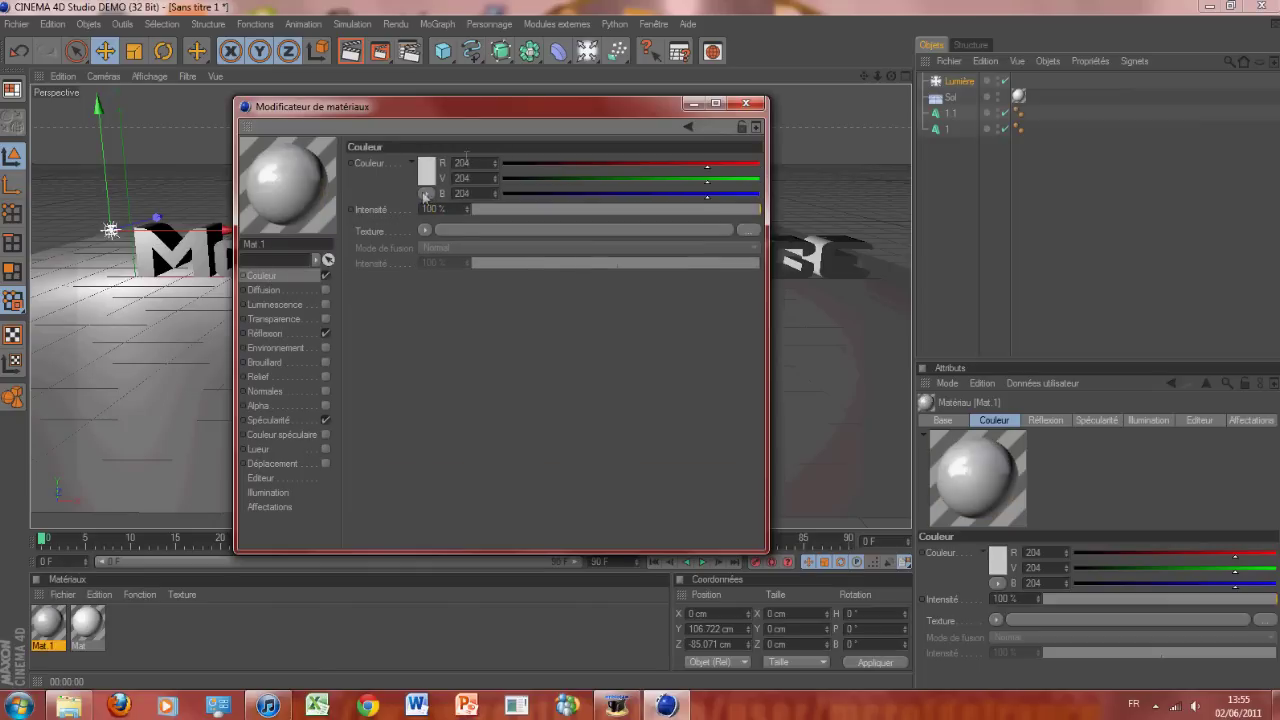
left_click(434, 170)
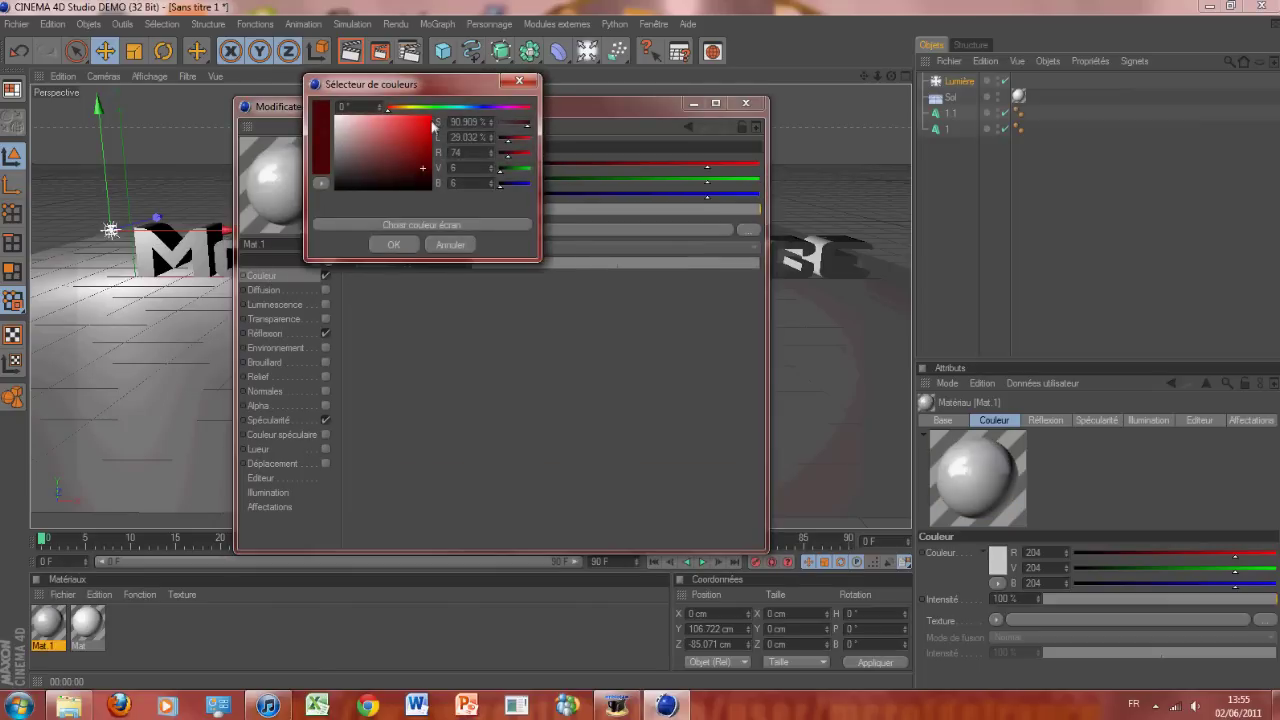
left_click(430, 123)
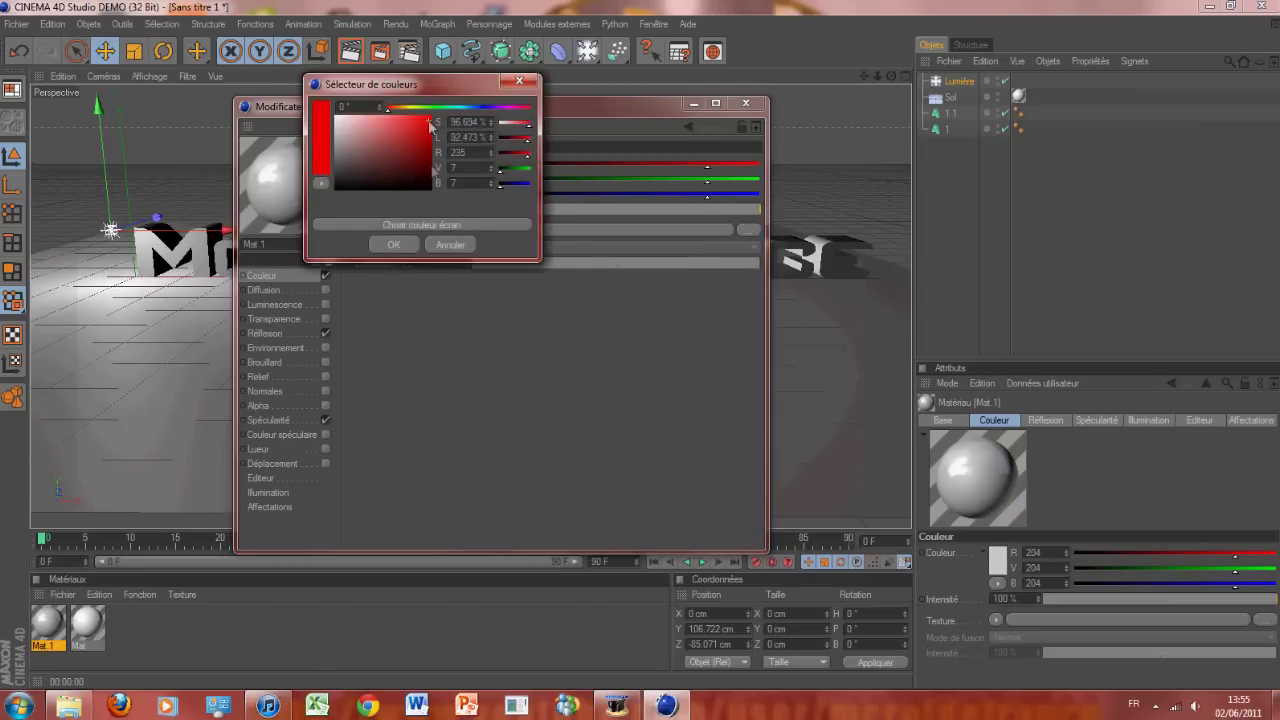
left_click(393, 245)
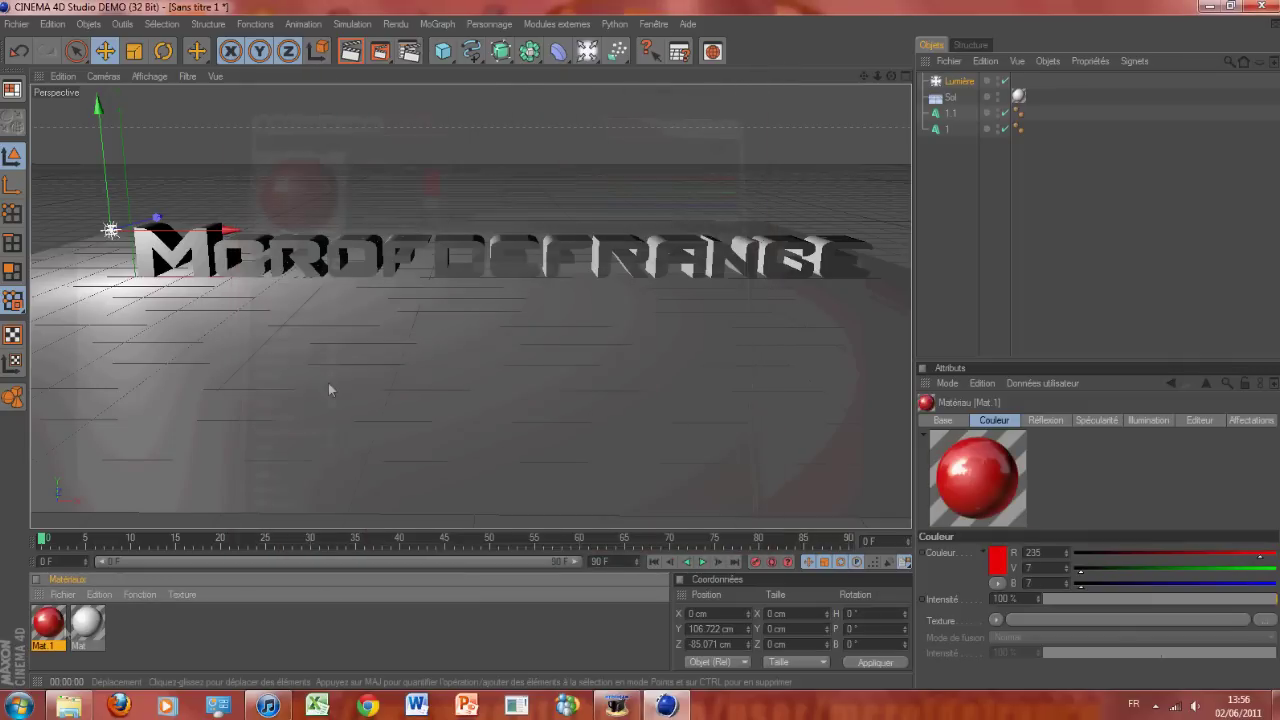
Apply the red material to text object 1.1 and render the active view as a preview.
left_click_drag(57, 622, 948, 114)
left_click(350, 51)
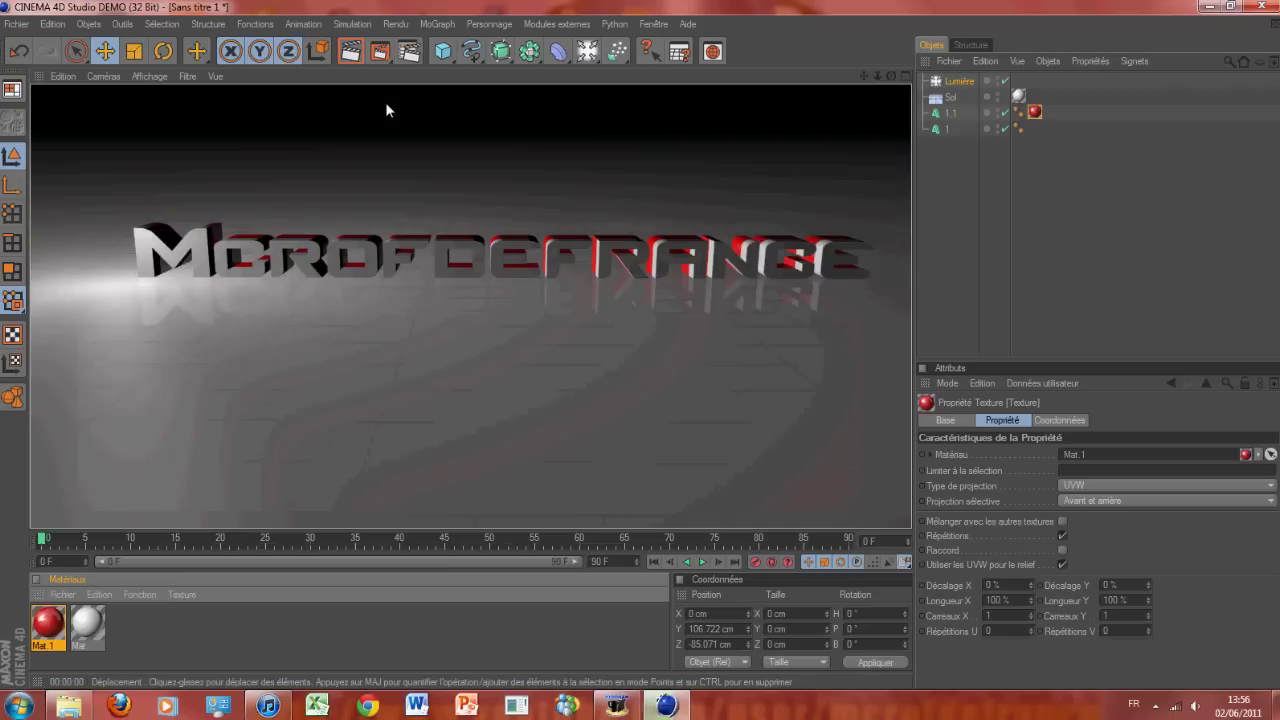
left_click(434, 317)
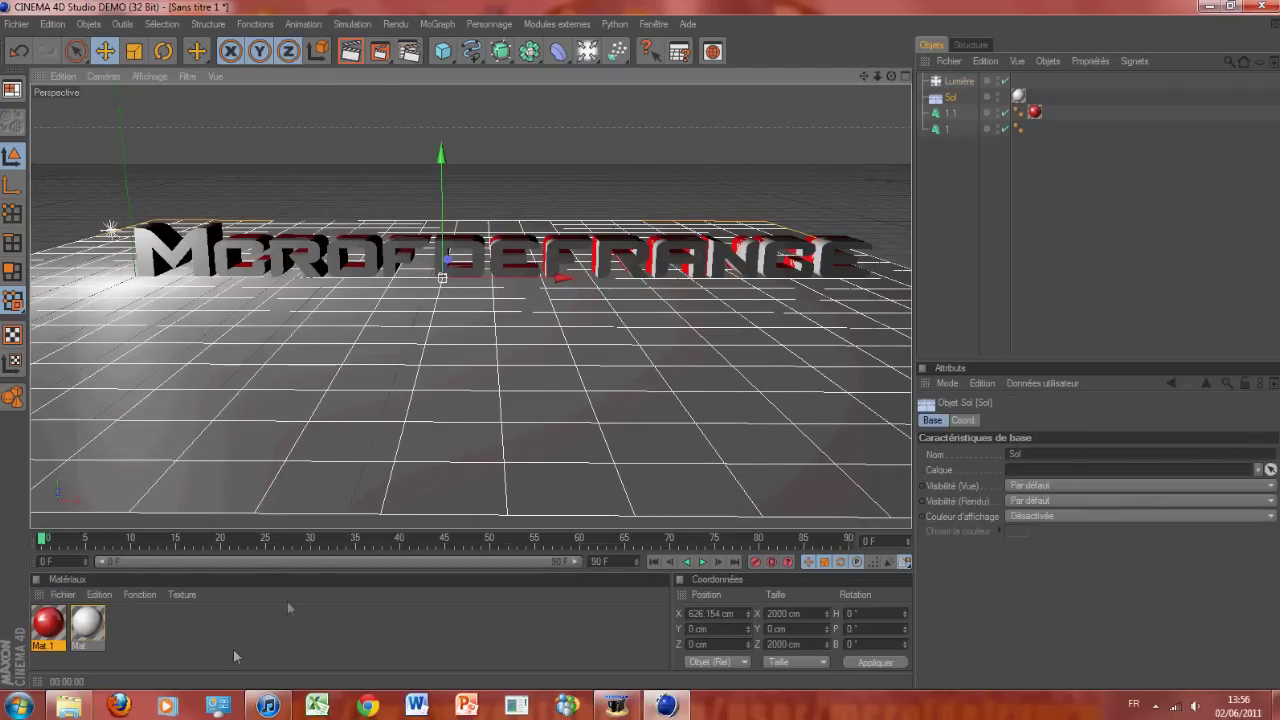
Create a third material and set its colour to cyan, RGB 41, 221, 241.
double_click(190, 646)
double_click(45, 633)
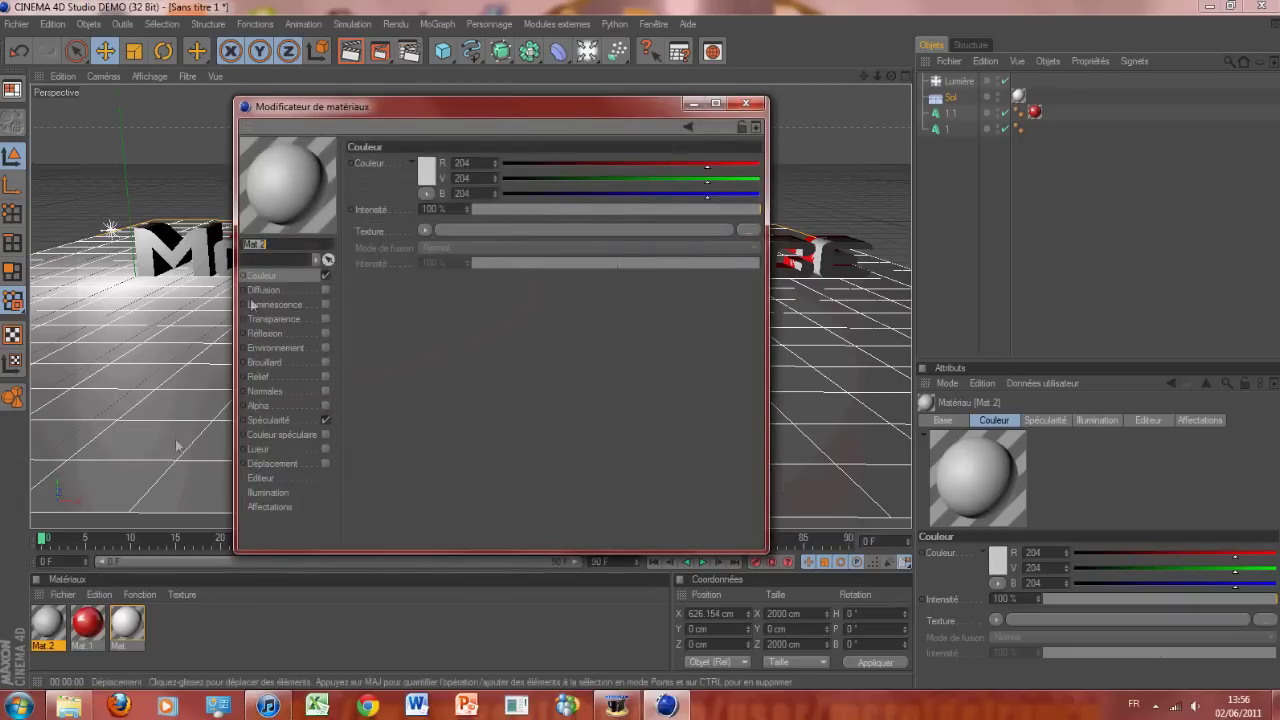
left_click(427, 172)
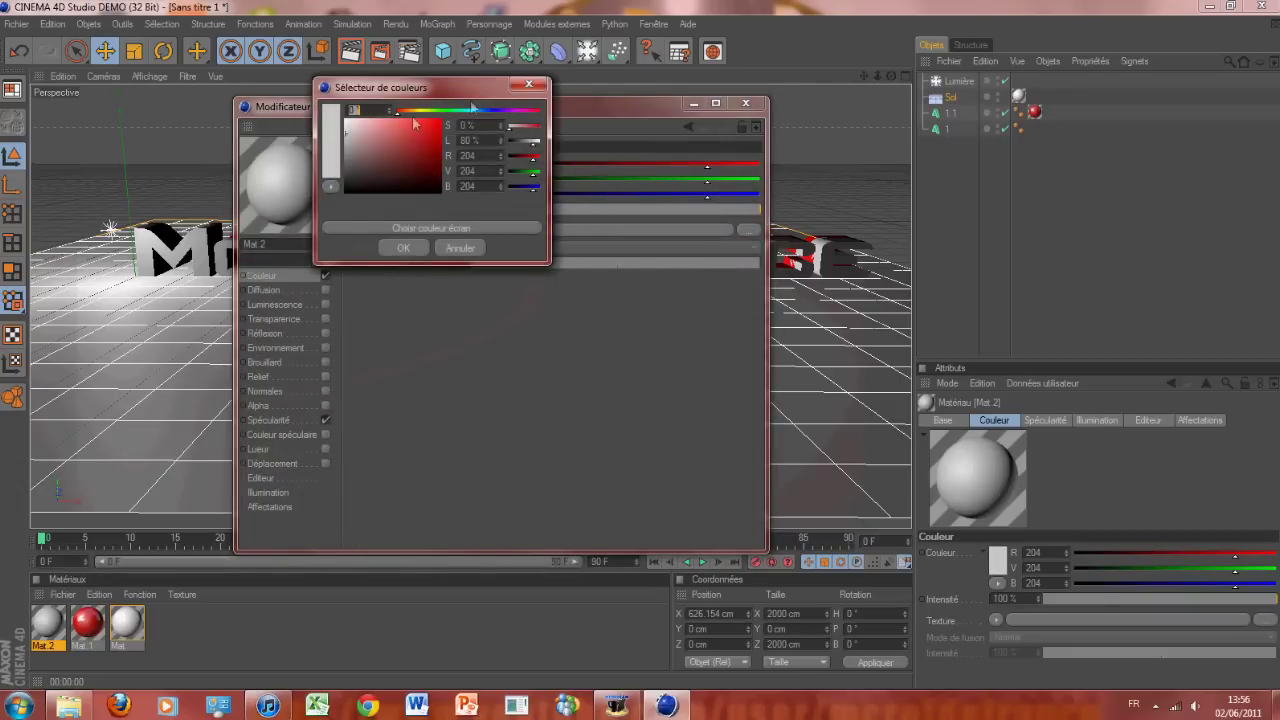
left_click(464, 114)
left_click(428, 128)
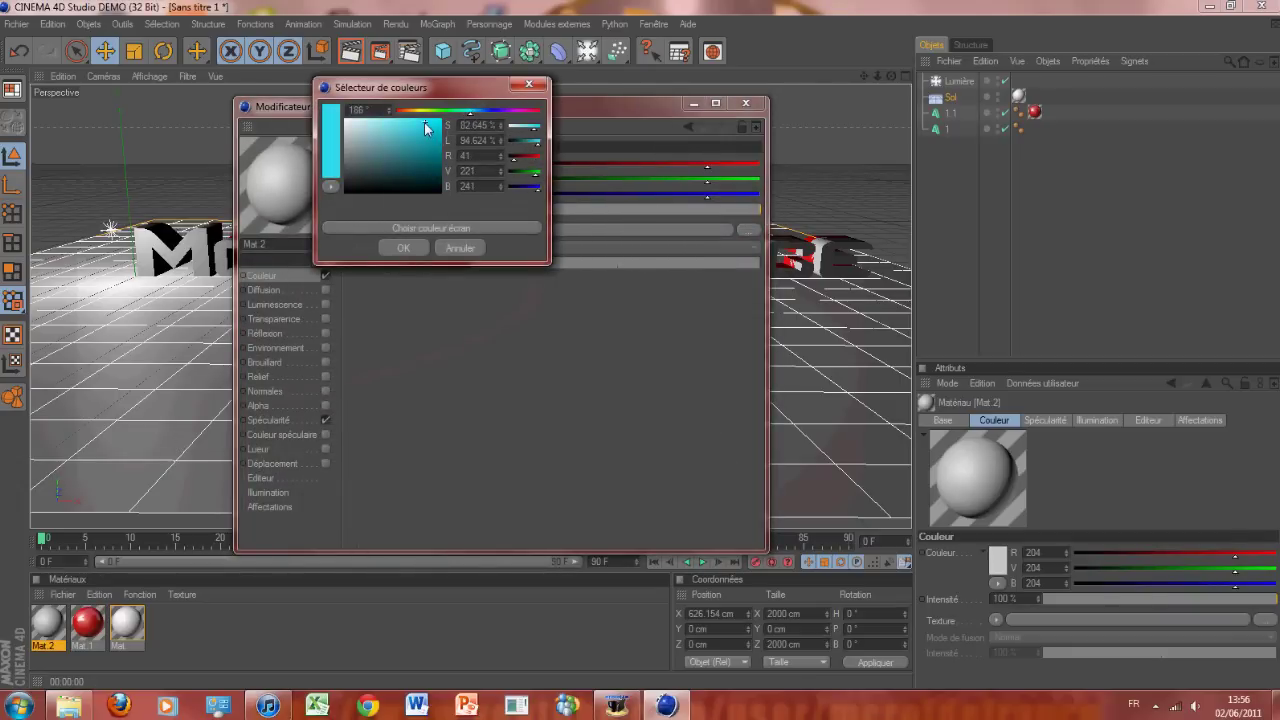
left_click(404, 247)
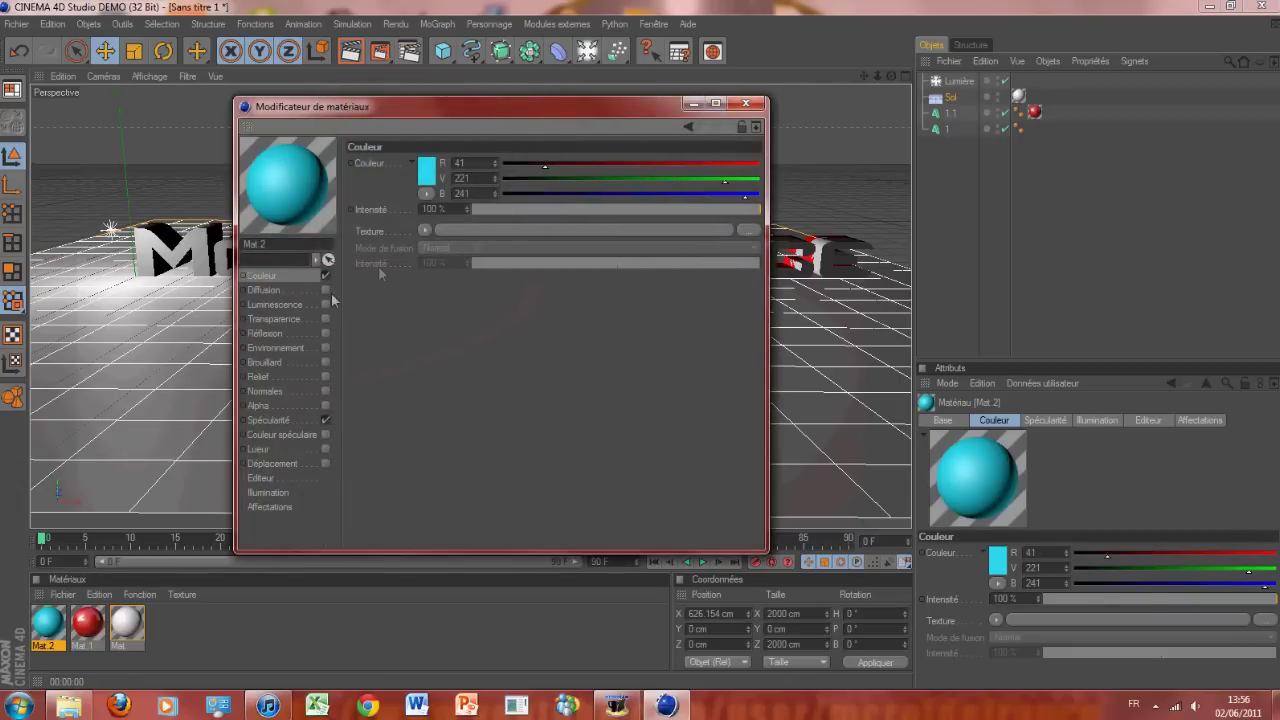
Enable reflection on the cyan material and set its reflection intensity to 4 %.
left_click(325, 333)
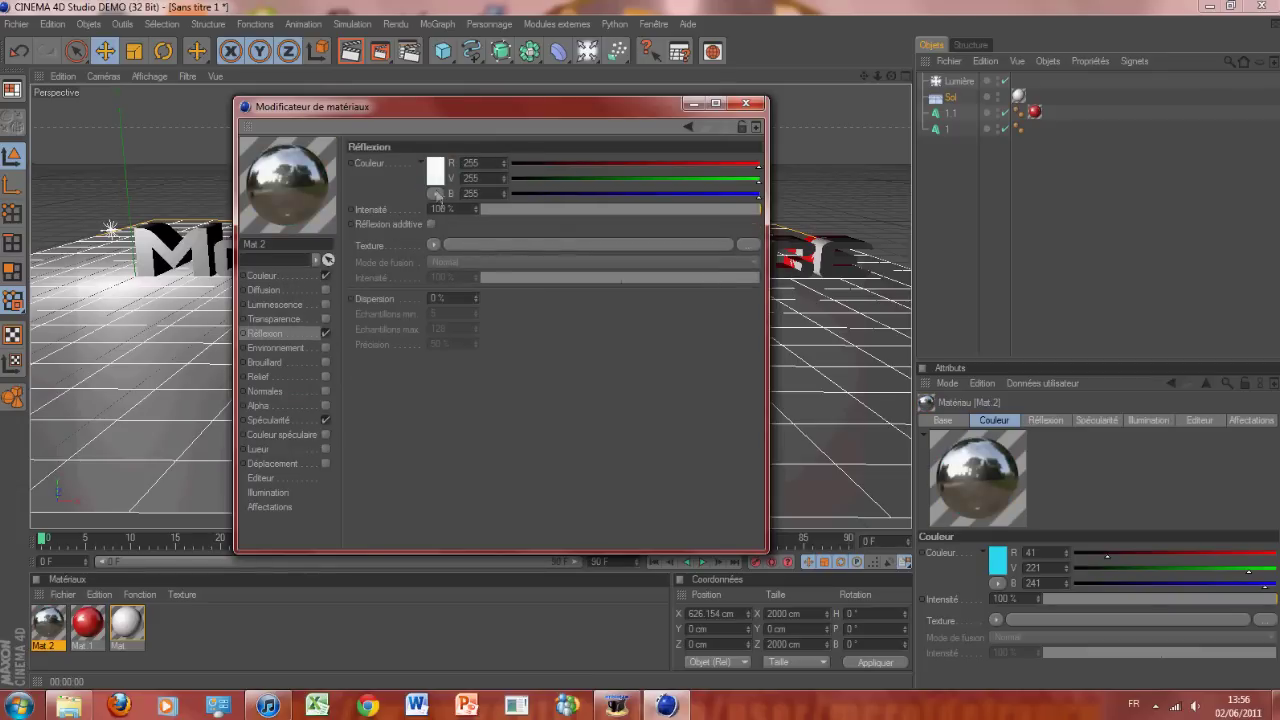
left_click(447, 207)
type("4")
left_click(745, 103)
Apply the cyan material to text object 1 and render the active view as a preview.
left_click_drag(60, 630, 950, 130)
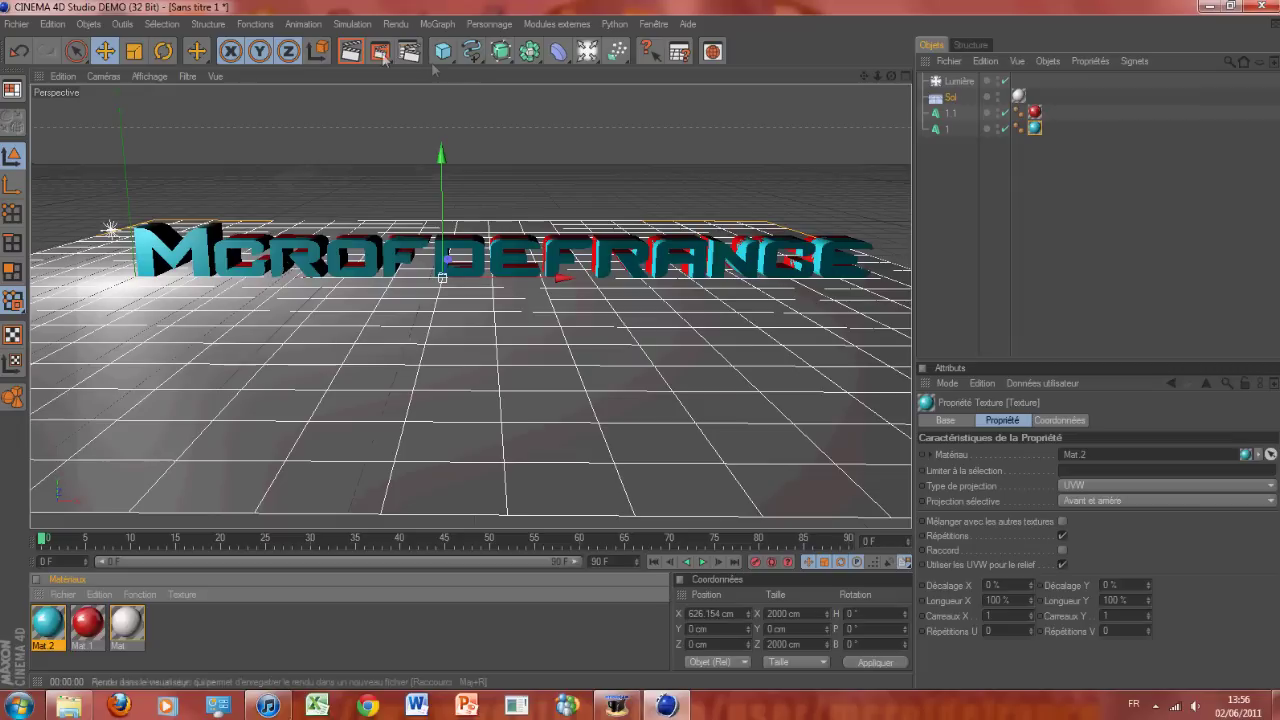
key("ctrl+r")
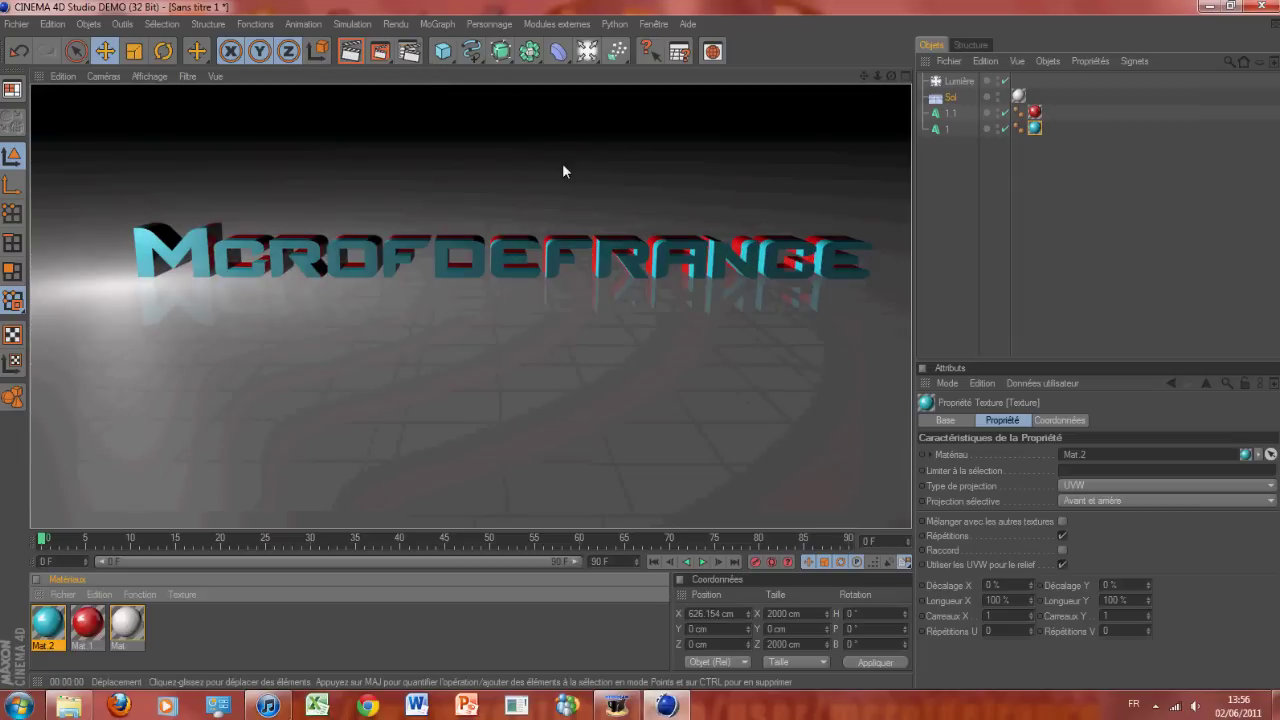
left_click(407, 358)
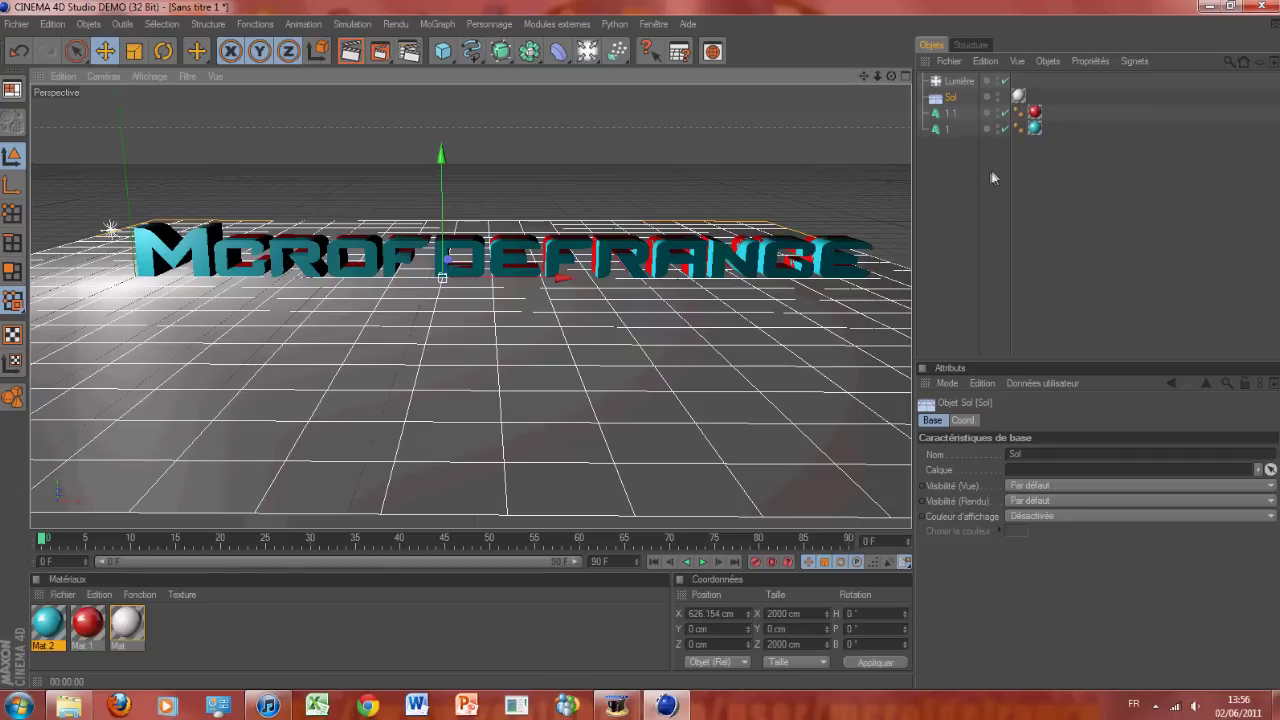
left_click(437, 23)
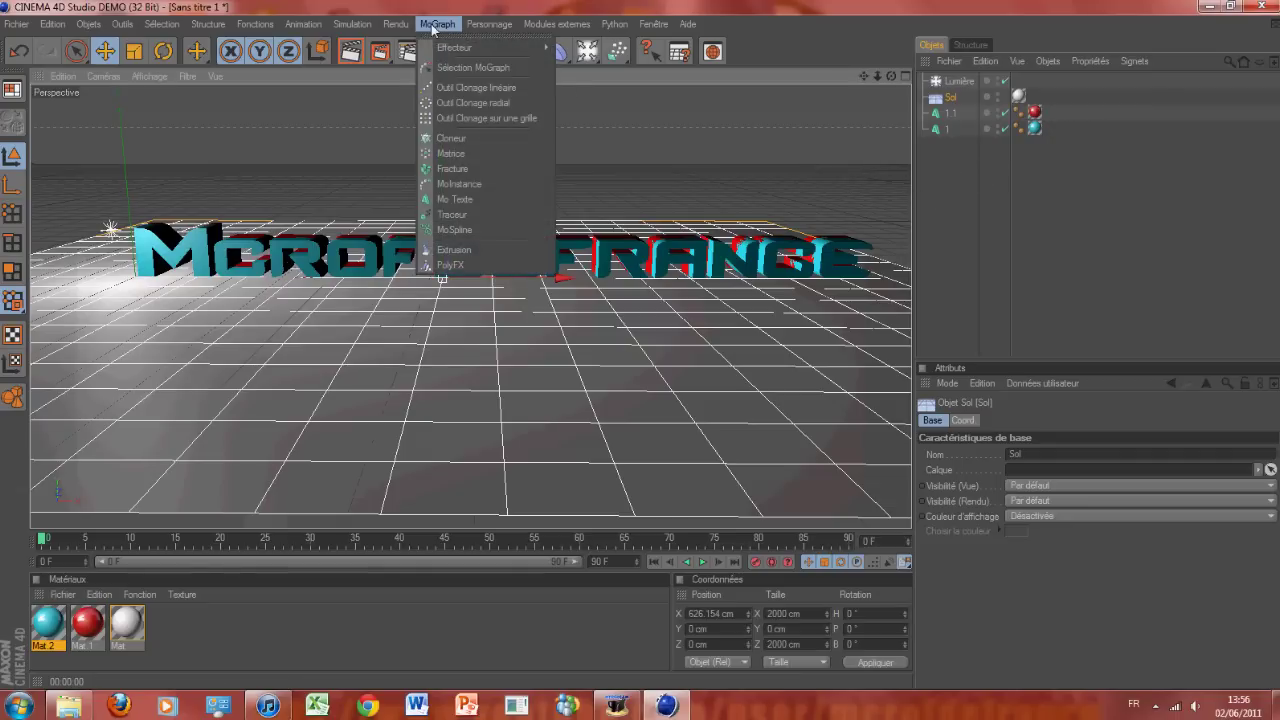
left_click(455, 200)
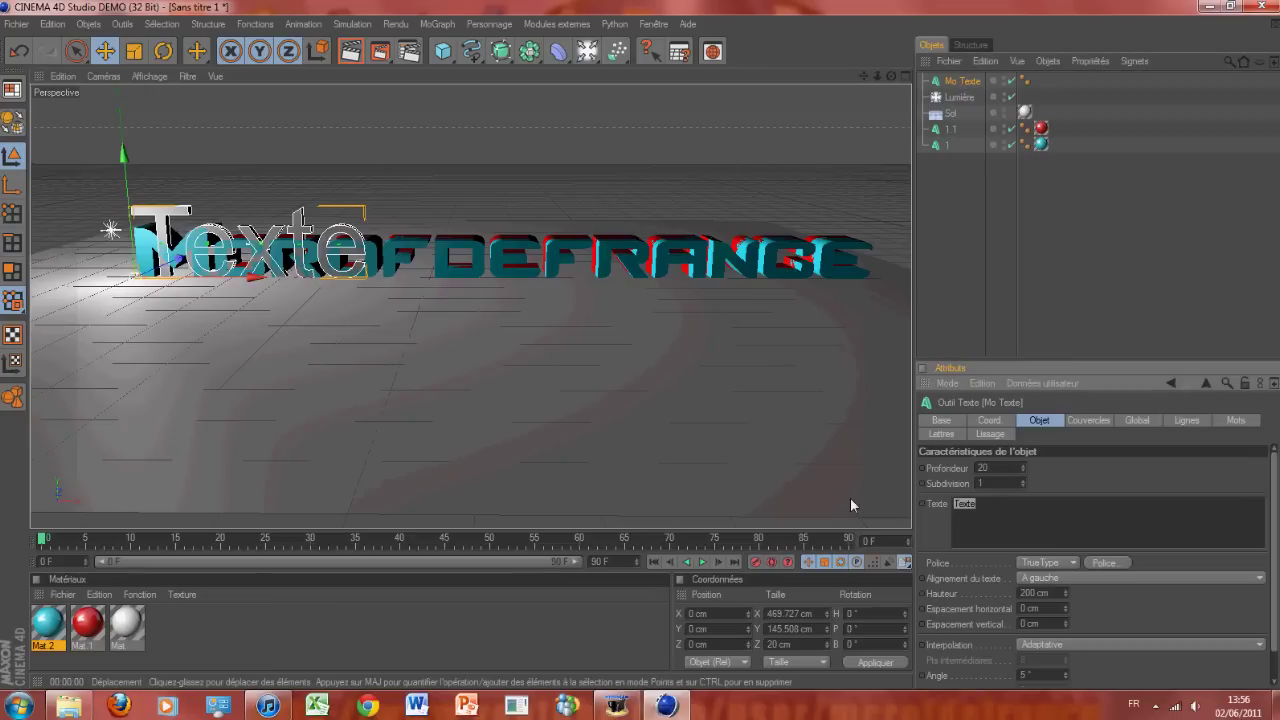
key("c")
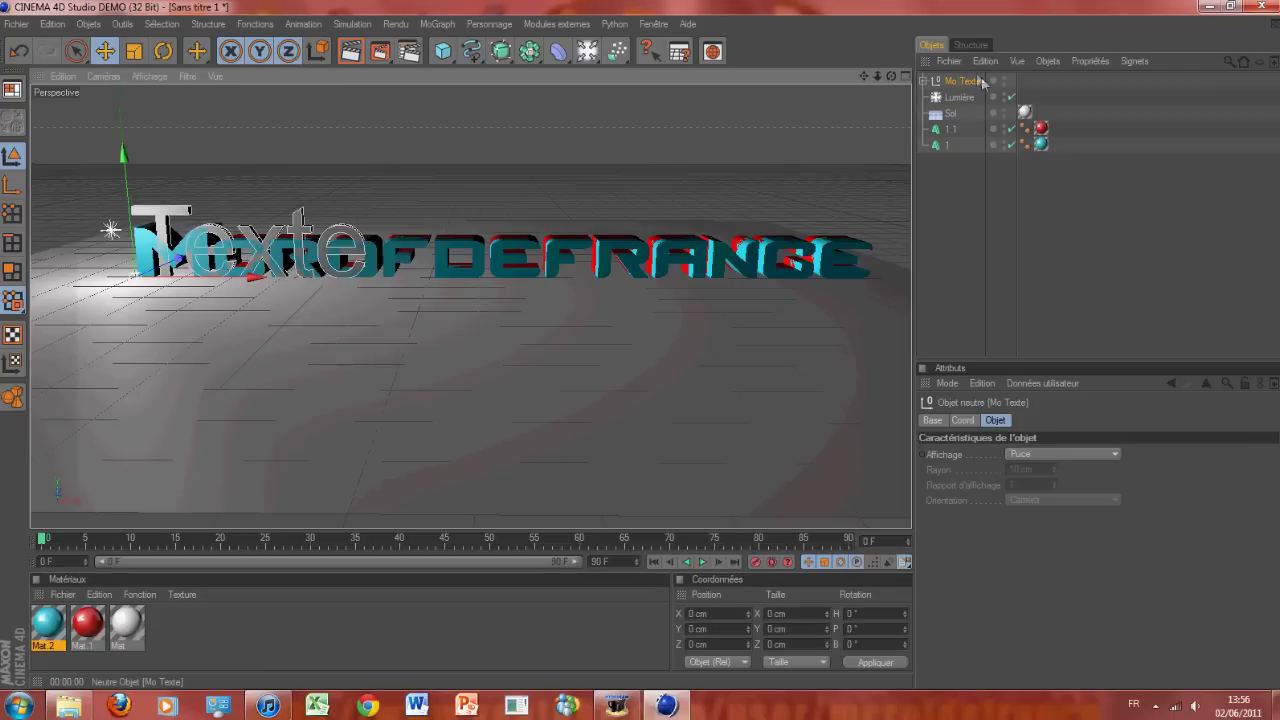
left_click(957, 269)
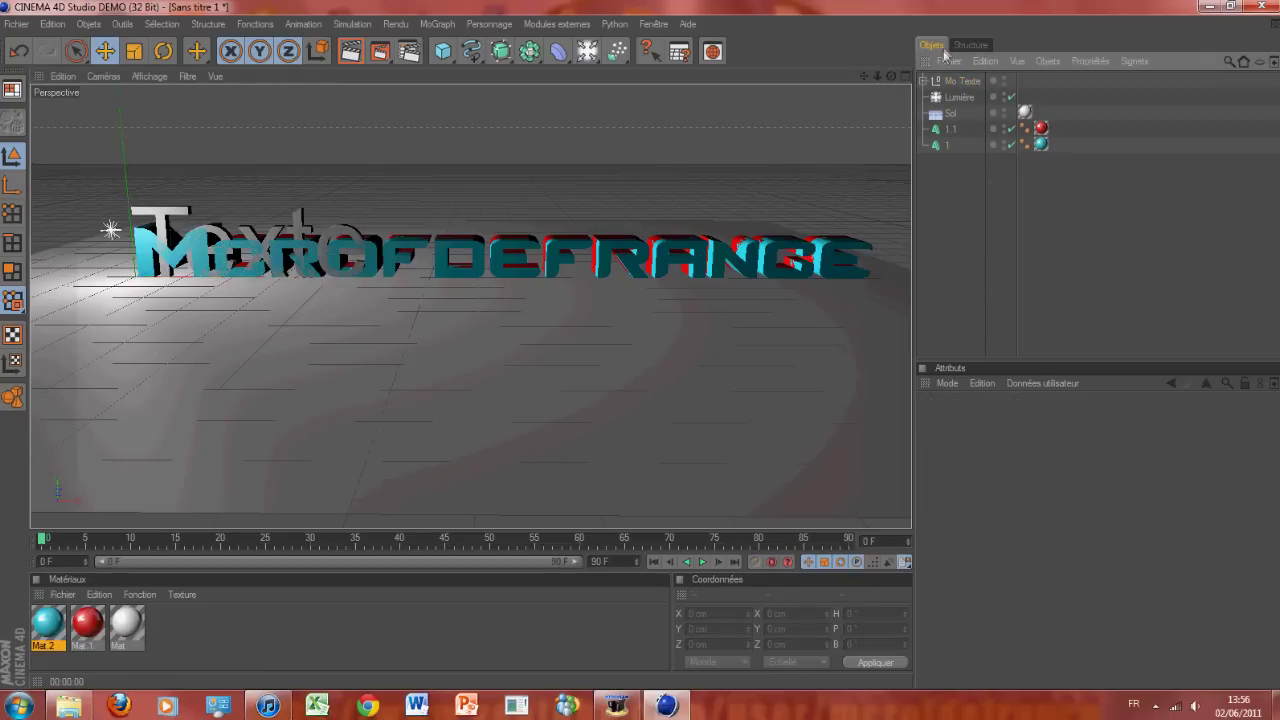
left_click(955, 80)
key("Delete")
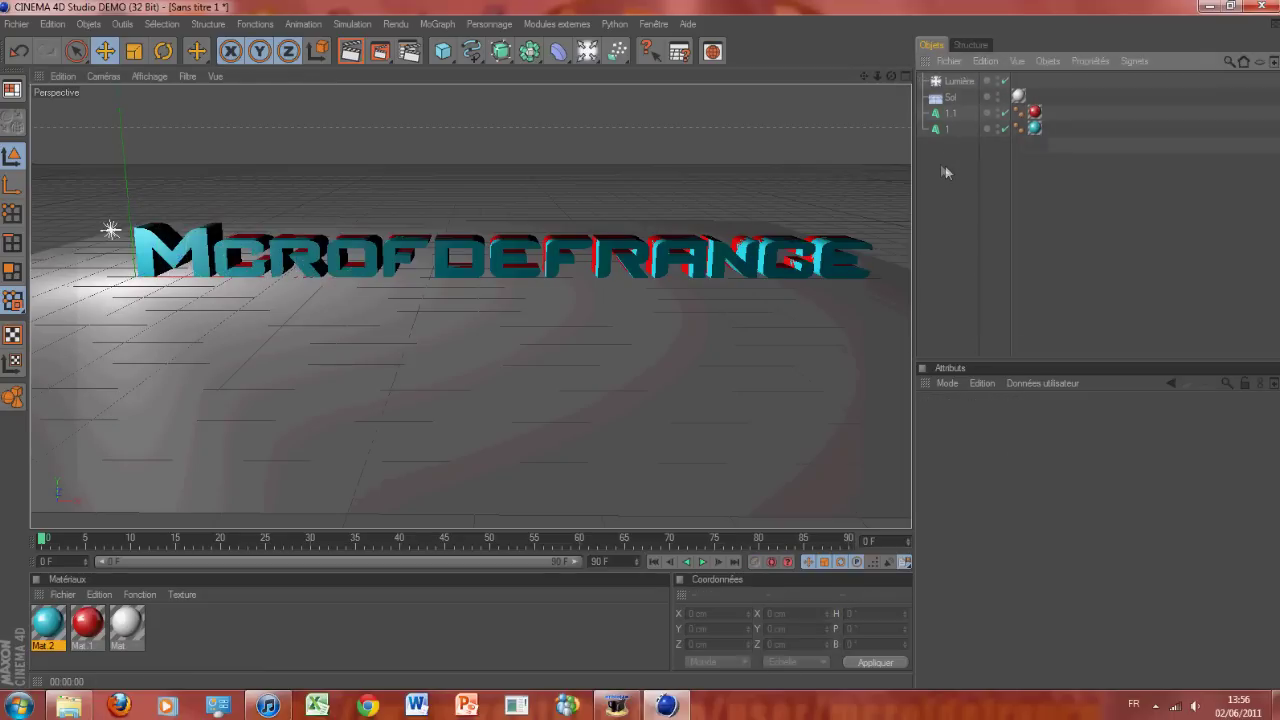
Add a new MoText object and set its text to "Commentary FRA".
left_click(437, 23)
left_click(457, 197)
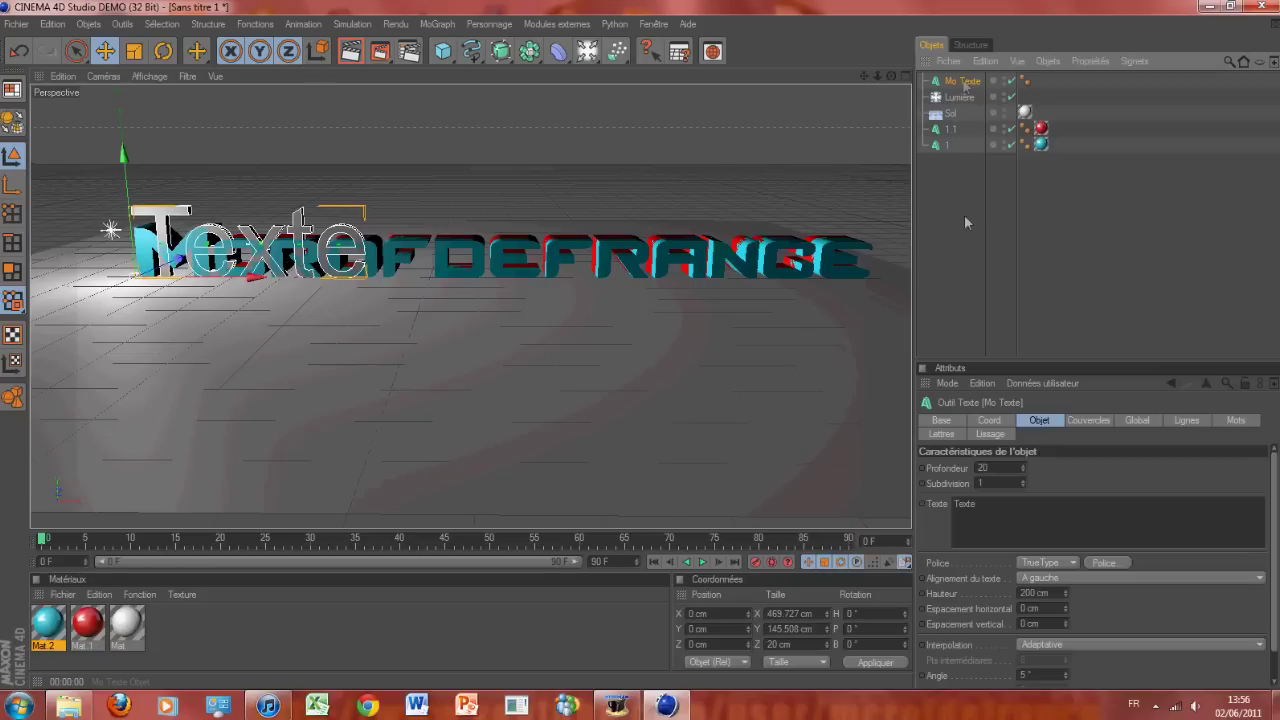
double_click(964, 503)
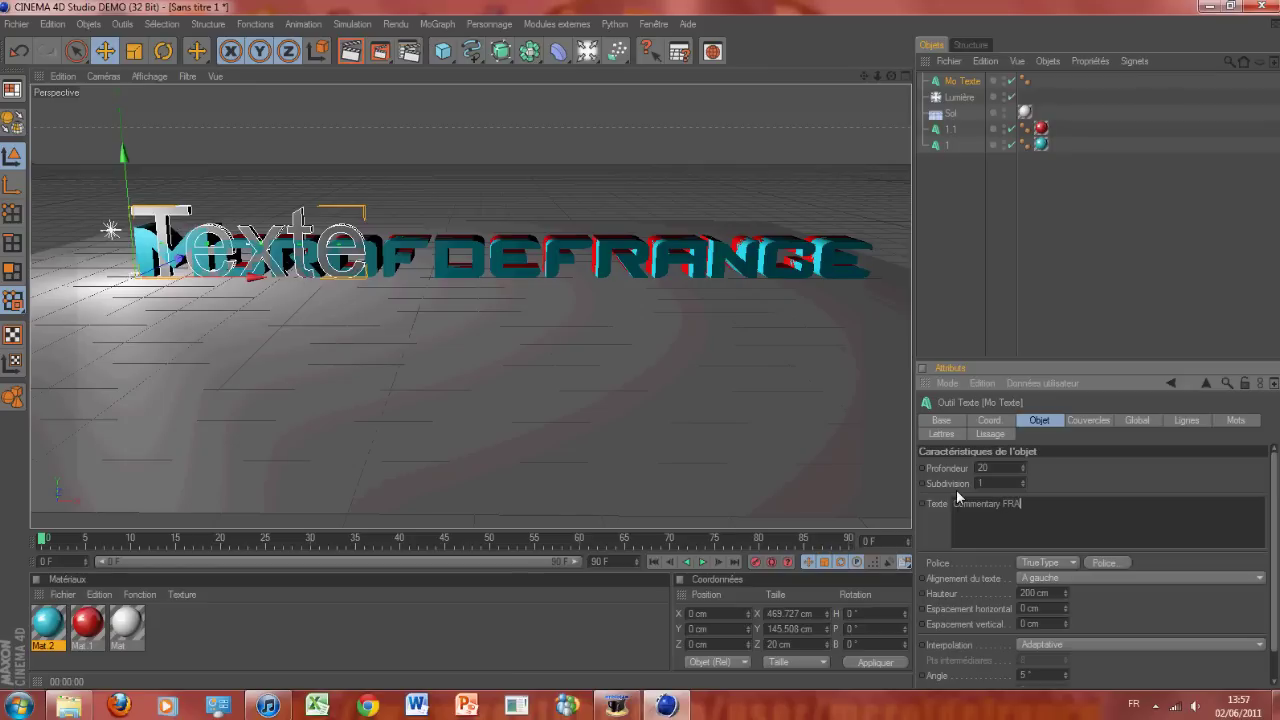
Change the font of the "Commentary FRA" text to Counter-Strike.
left_click(1104, 562)
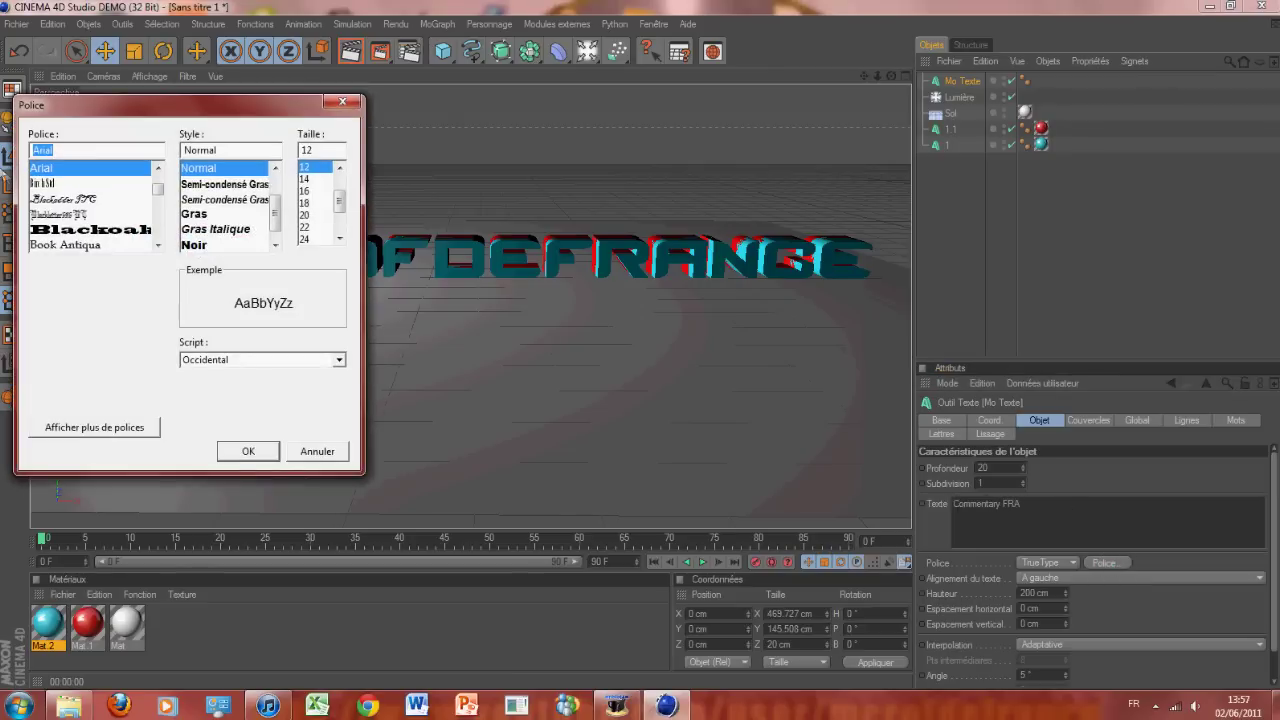
left_click(159, 168)
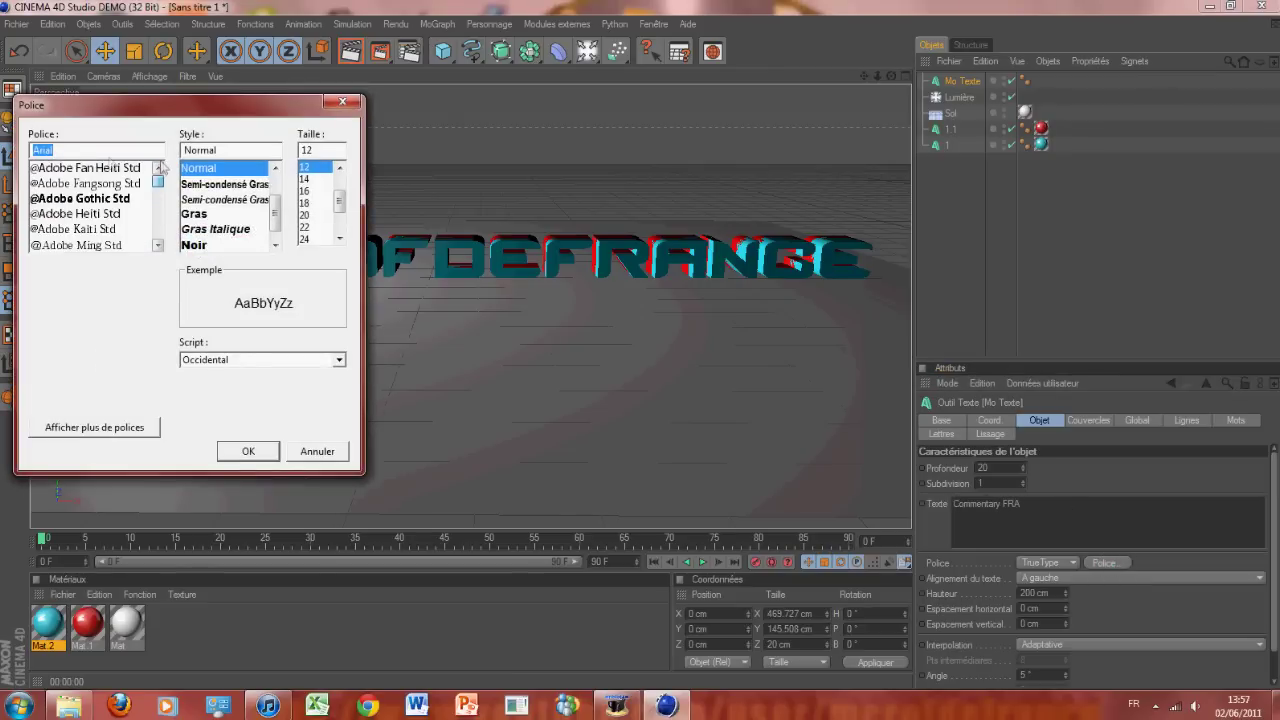
type("counter")
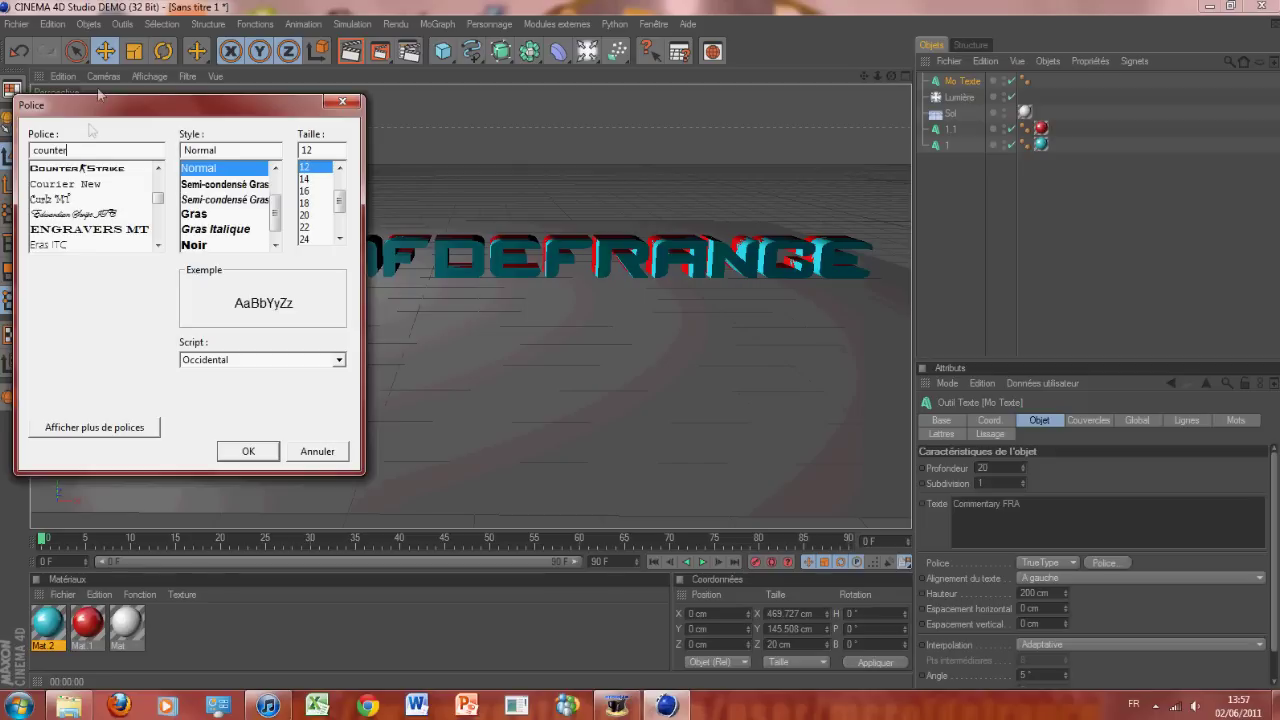
left_click(247, 452)
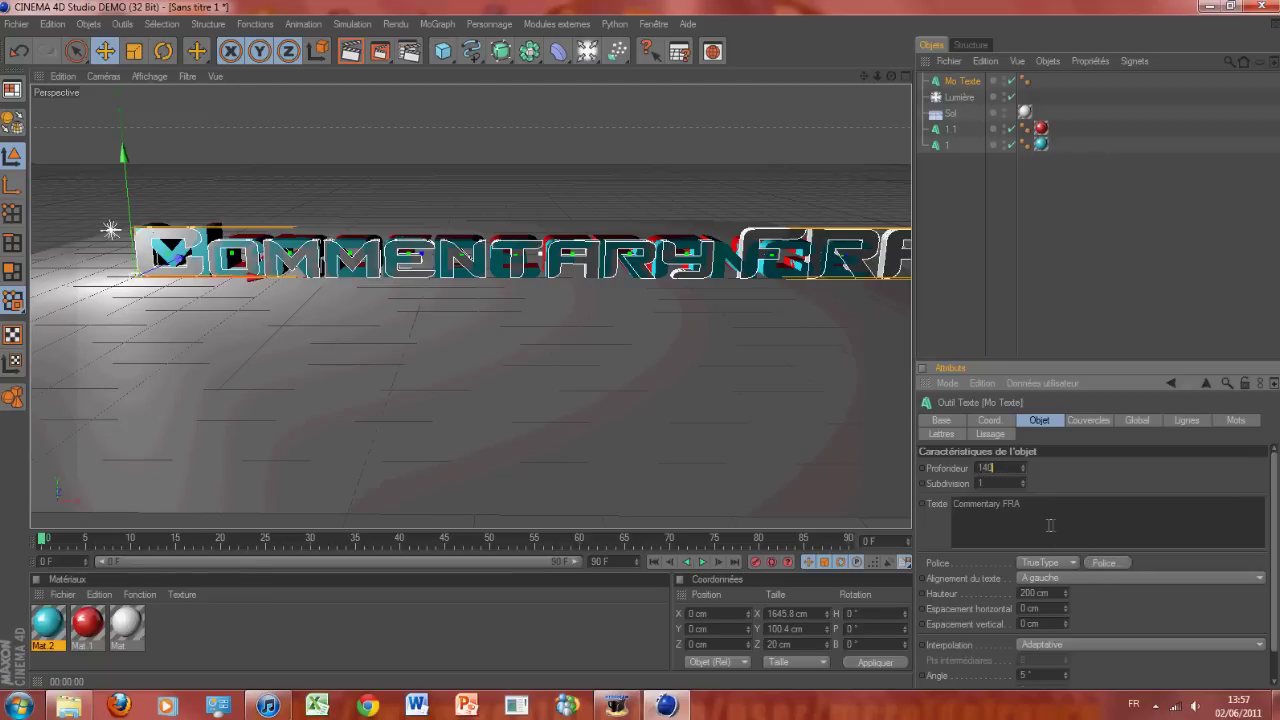
Set the depth of the "Commentary FRA" text to 140 and its horizontal spacing to -9 cm.
key("Return")
scroll(722, 417, "down", 2)
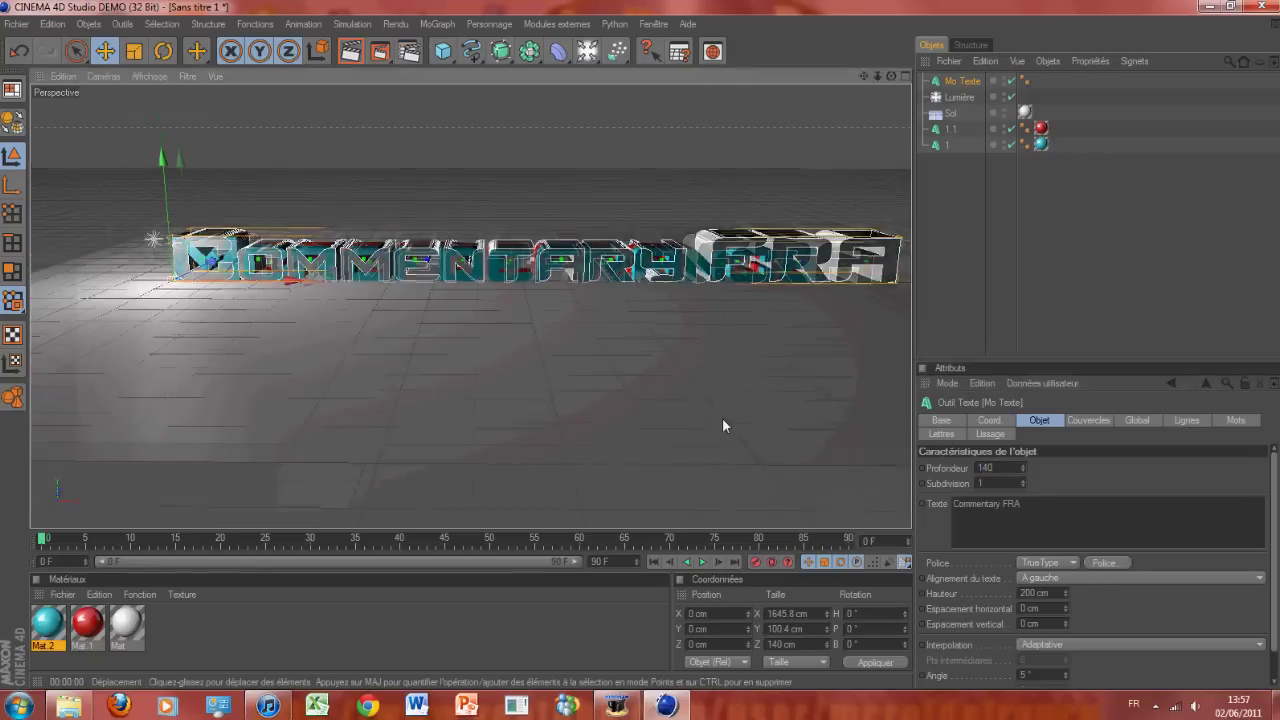
left_click_drag(722, 418, 790, 377, "alt")
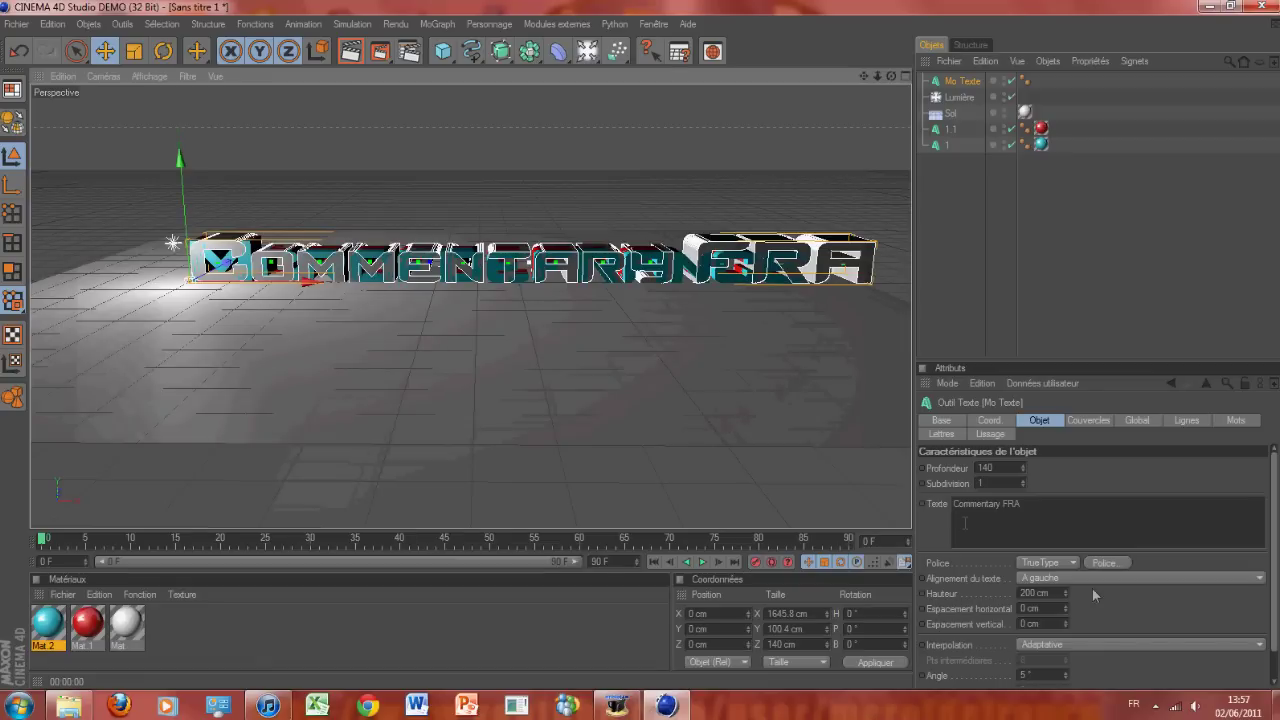
left_click_drag(1066, 611, 1068, 611)
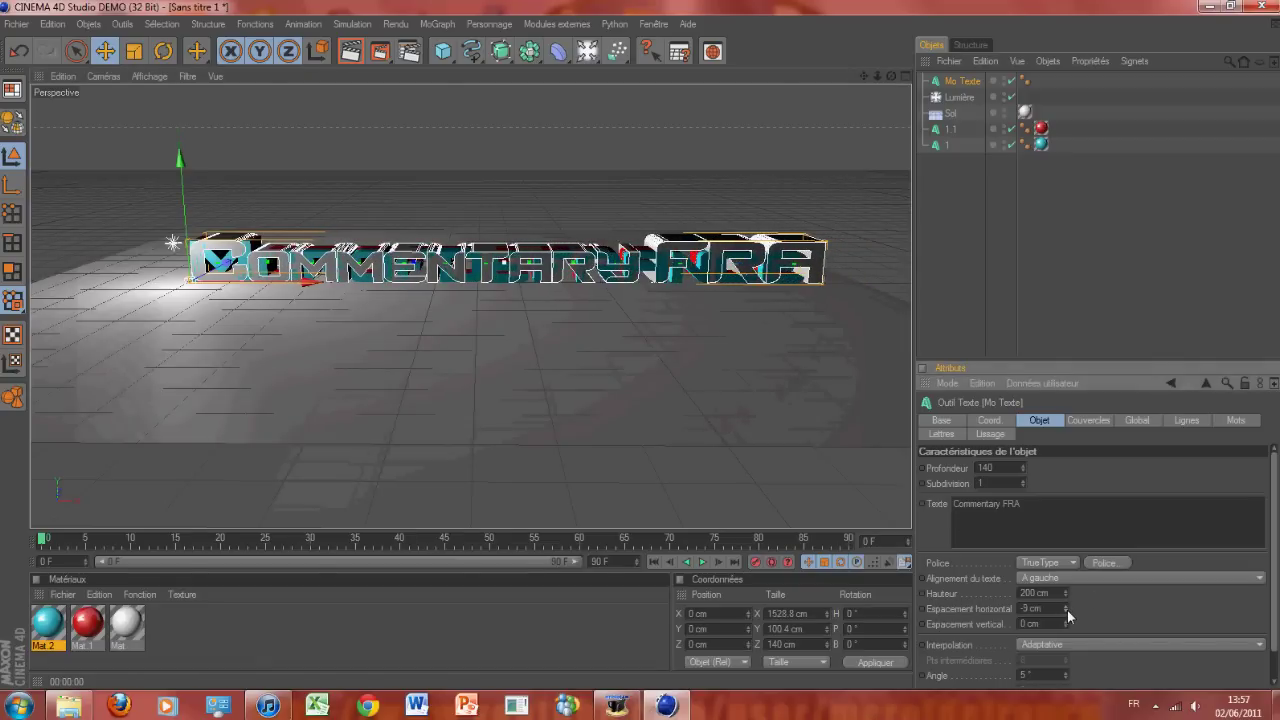
Raise the "Commentary FRA" text high above the first text line, to a Y position of about 891 cm.
left_click_drag(187, 191, 285, 265, "alt")
mouse_move(318, 188)
left_mouse_down()
mouse_move(317, 150)
mouse_move(317, 182)
left_mouse_up()
right_click_drag(317, 182, 373, 368, "alt")
scroll(373, 368, "up", 6)
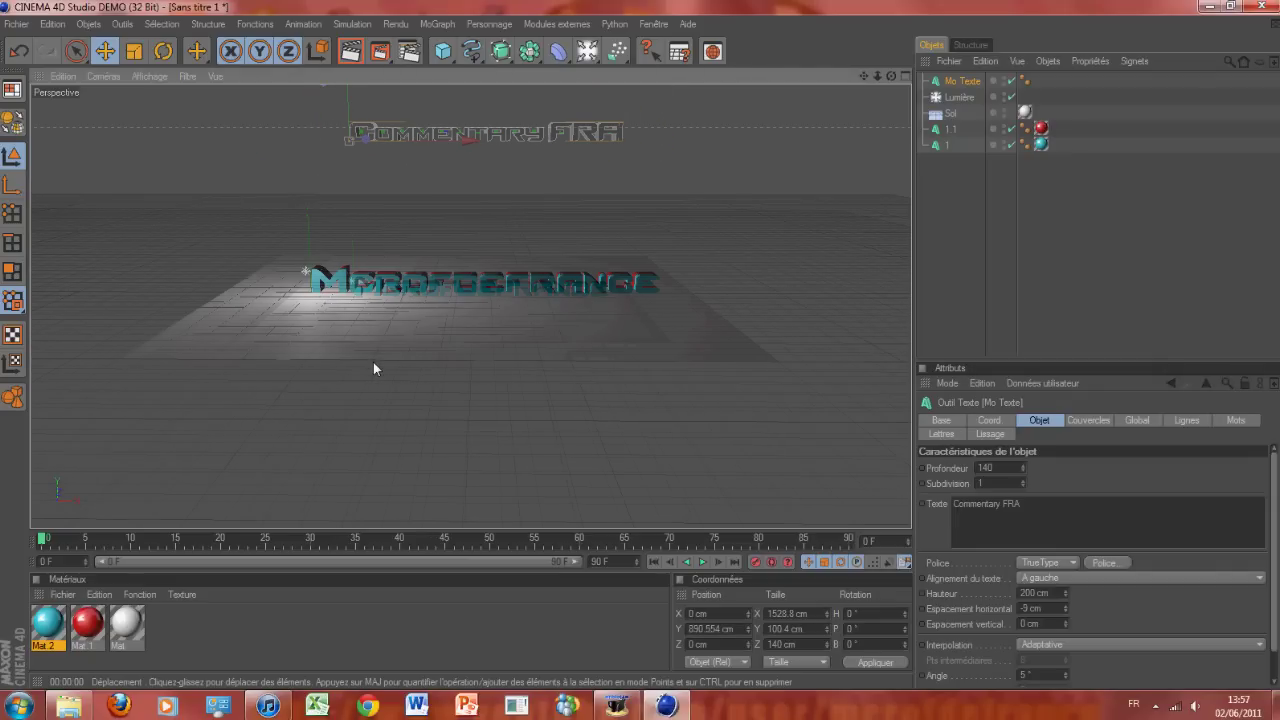
Select text object 1, start the Thrausi plug-in and set its dynamic mode to On Collision.
left_click(950, 146)
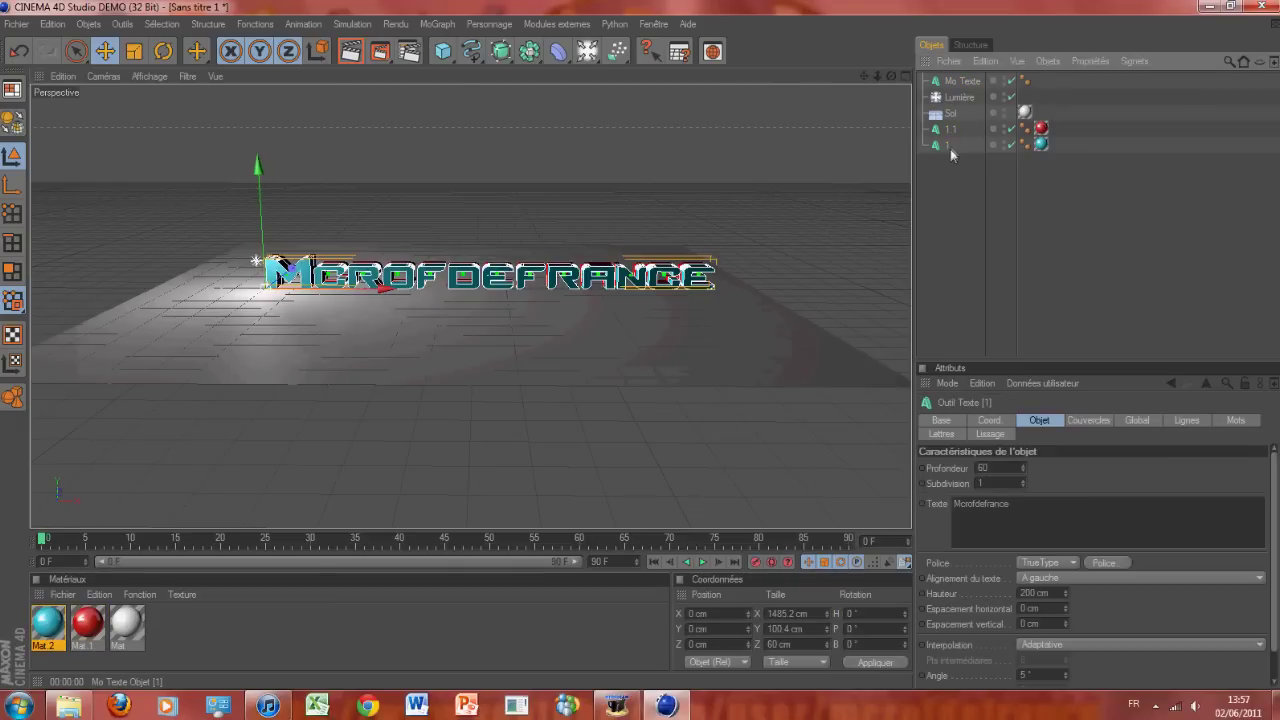
left_click(557, 23)
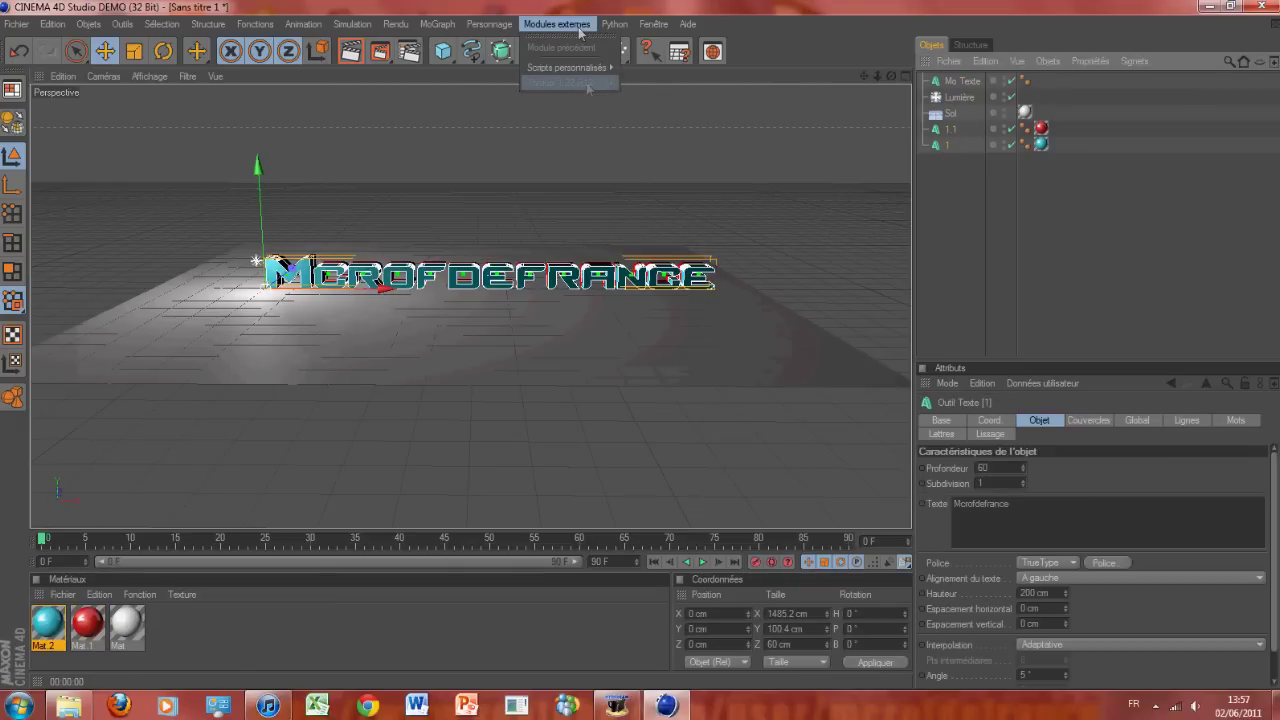
mouse_move(578, 84)
left_click(645, 89)
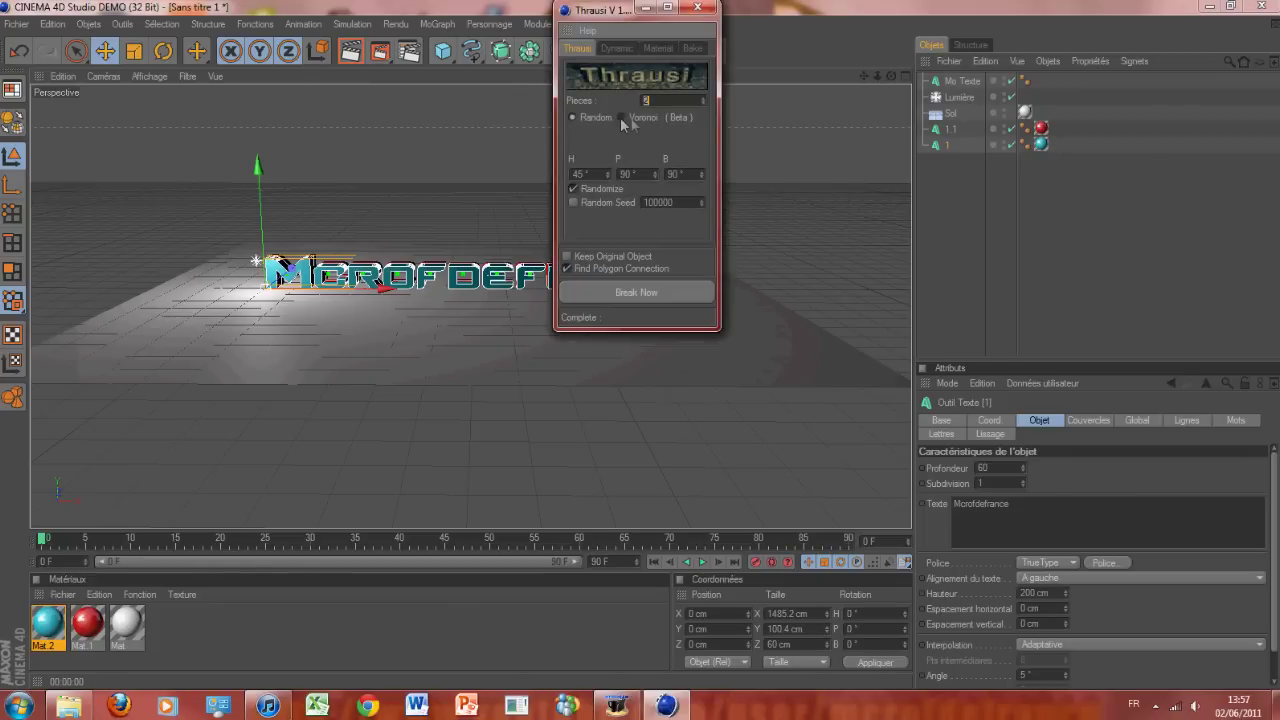
left_click(622, 52)
left_click(640, 118)
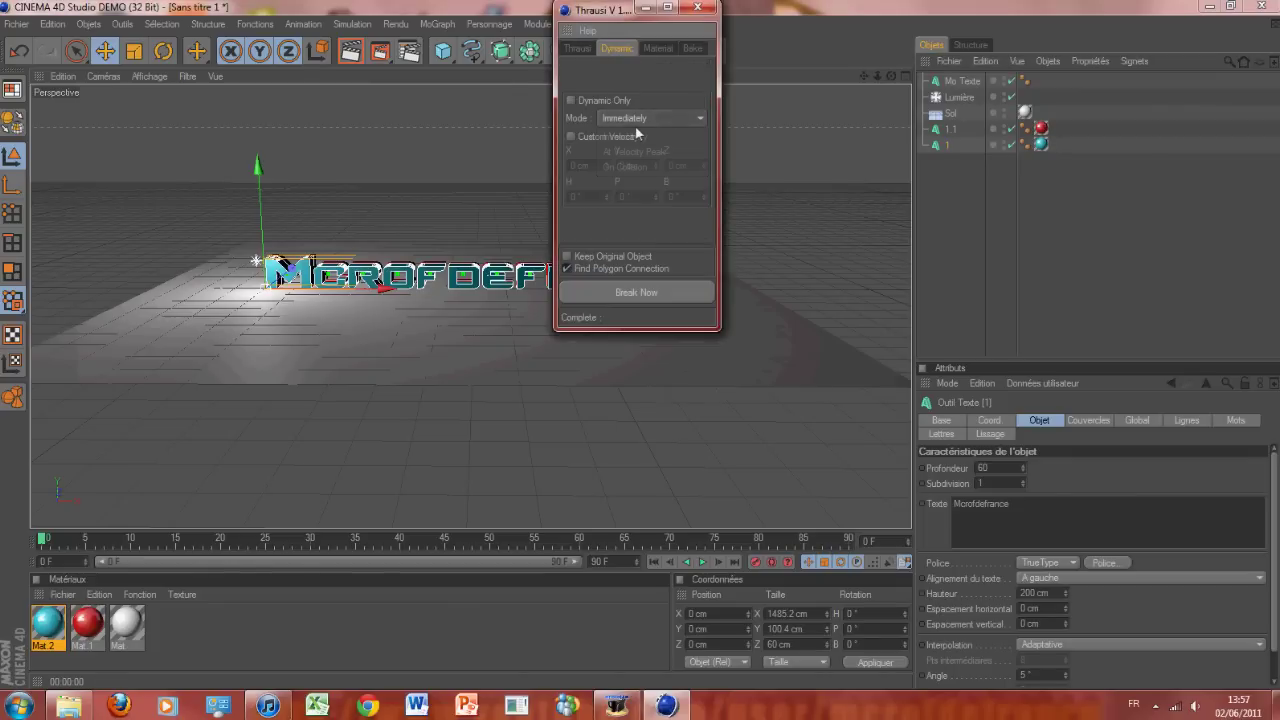
left_click(640, 163)
Break text object 1 into 25 random pieces with Thrausi and close the plug-in.
left_click(580, 49)
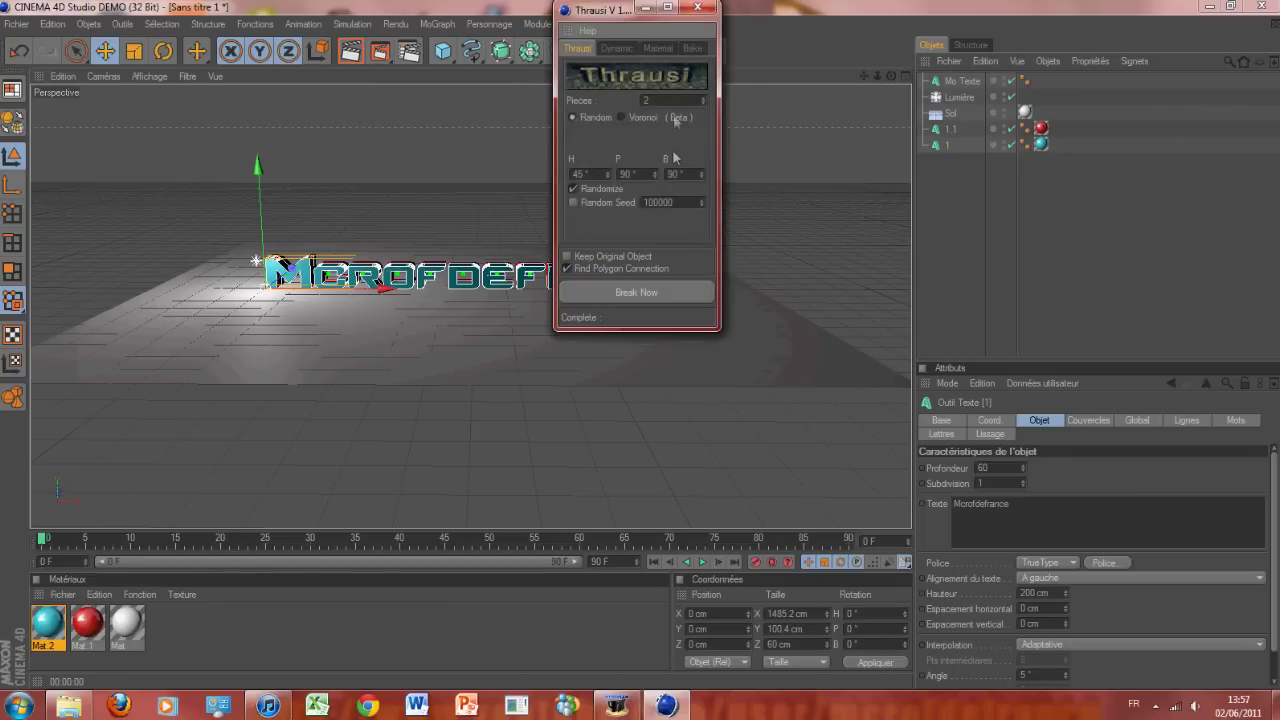
left_click(607, 50)
left_click(578, 48)
left_click(636, 292)
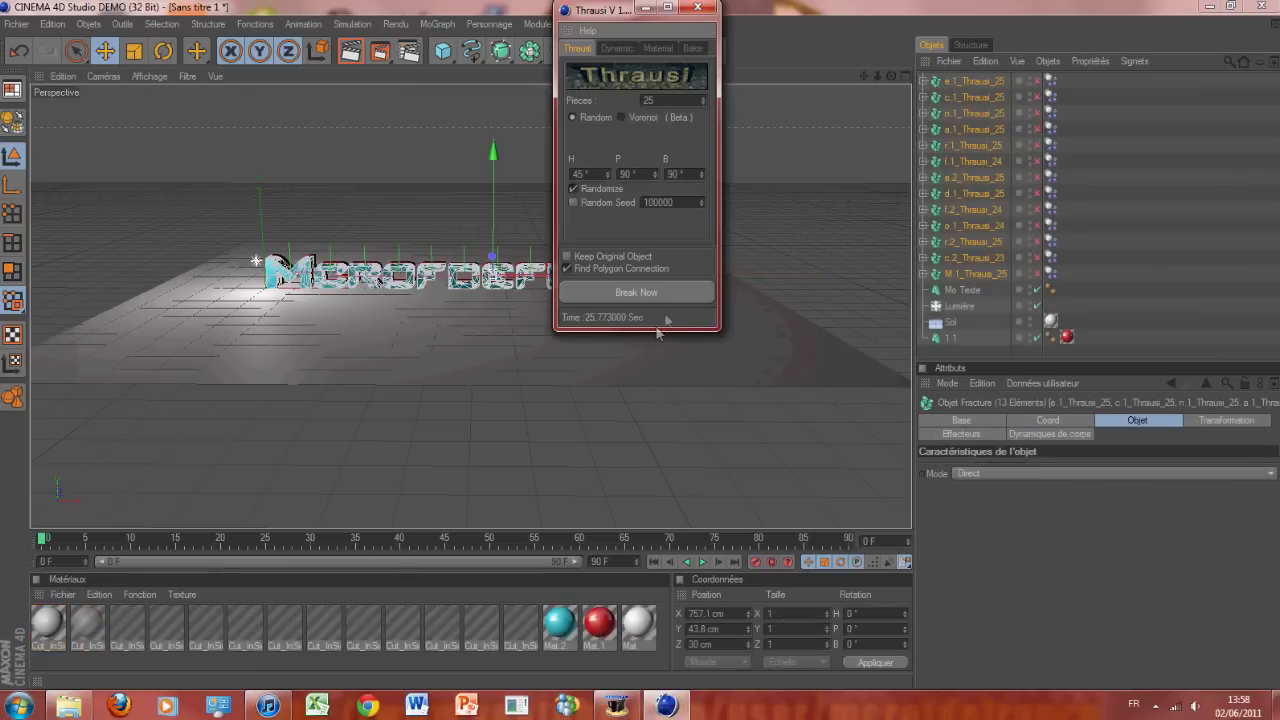
left_click(710, 8)
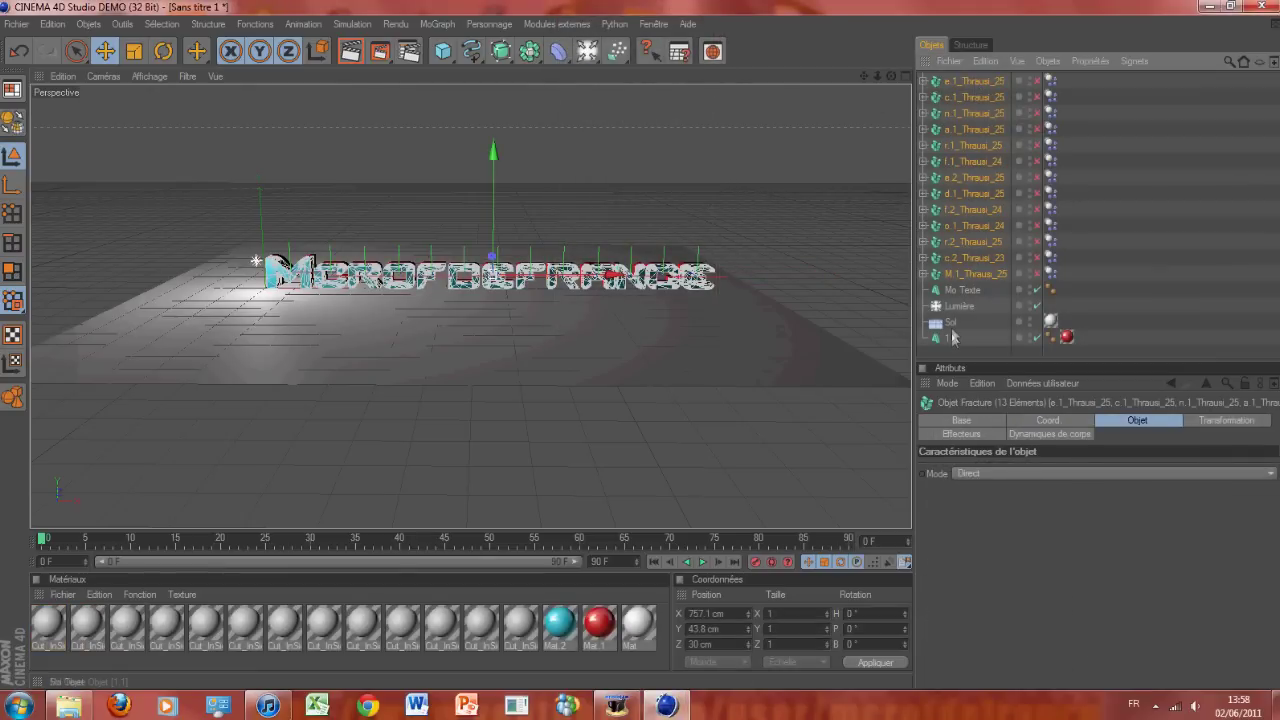
Select text object 1.1, start Thrausi again and set its dynamic mode to On Collision.
left_click(950, 339)
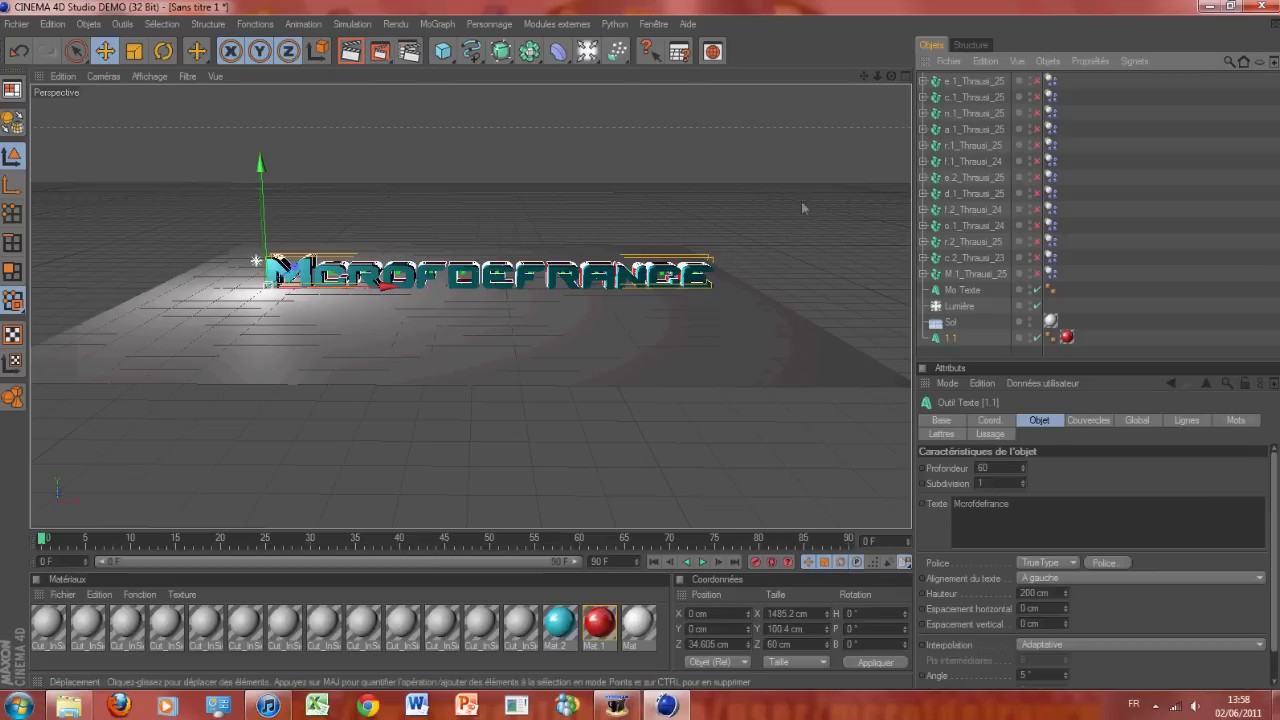
left_click(556, 23)
mouse_move(580, 82)
left_click(640, 88)
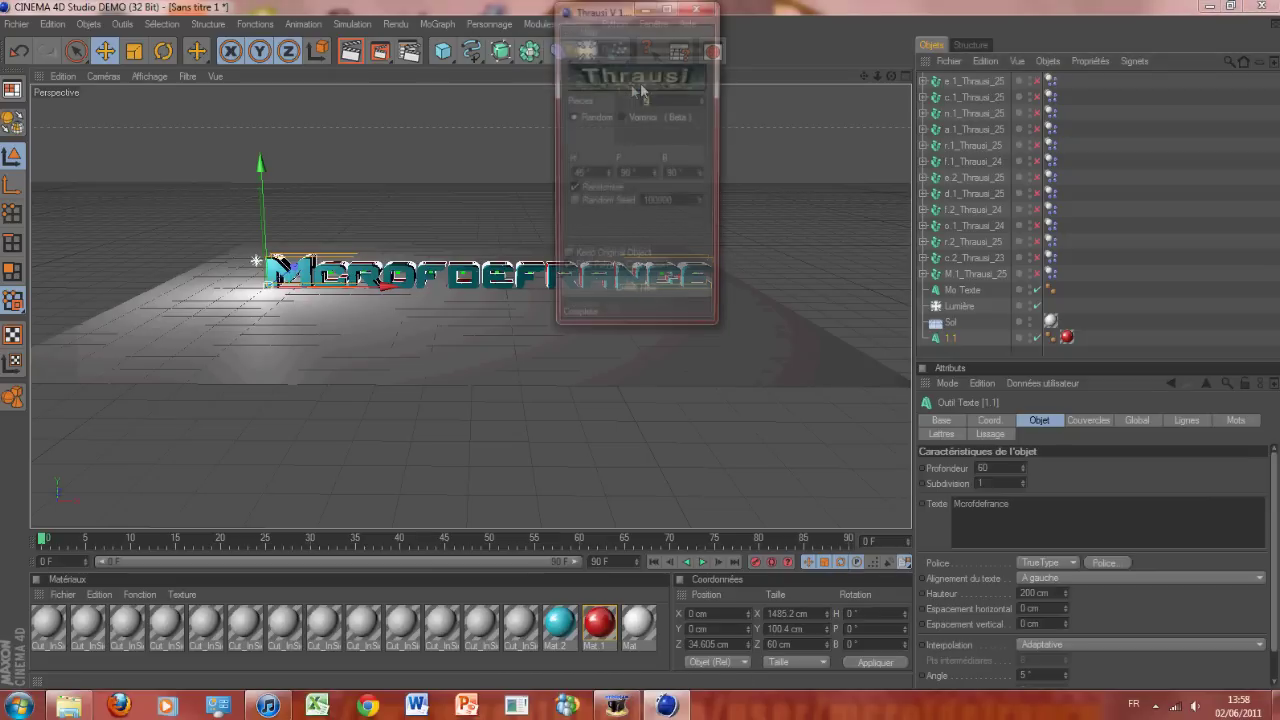
left_click(625, 117)
left_click(631, 169)
Break text object 1.1 into 25 random pieces with Thrausi and close the plug-in.
left_click(577, 48)
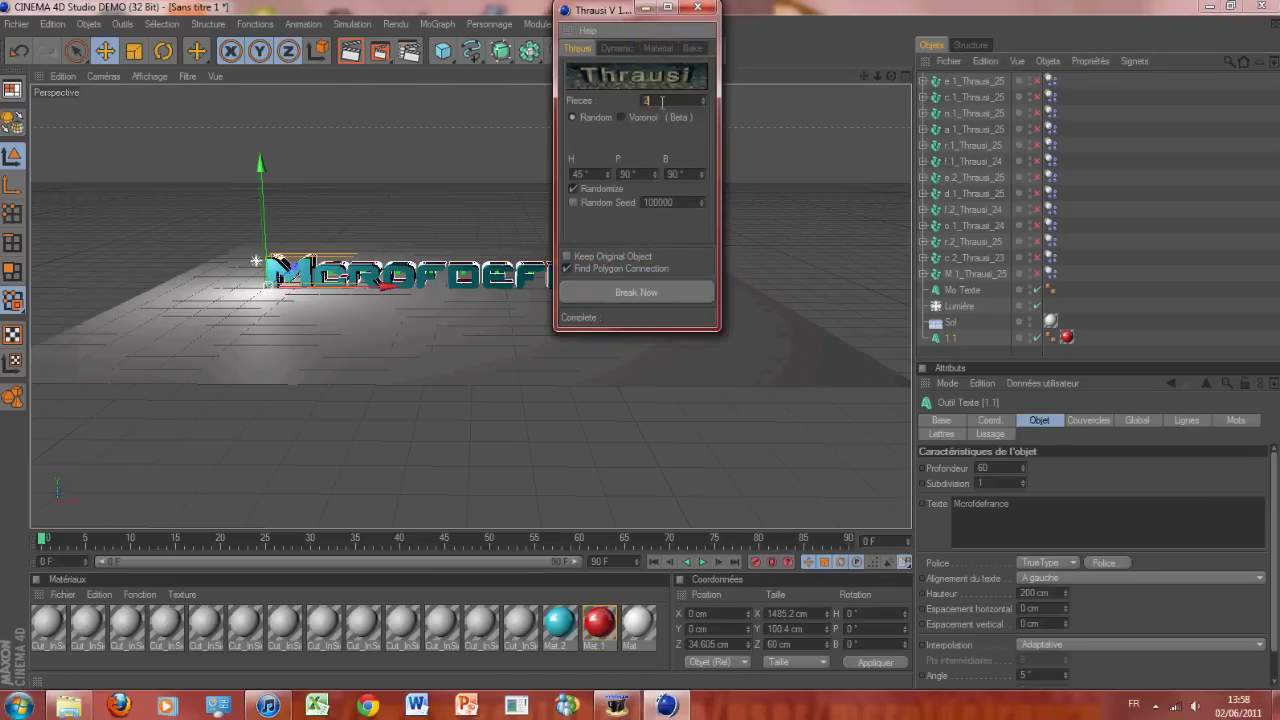
left_click(668, 290)
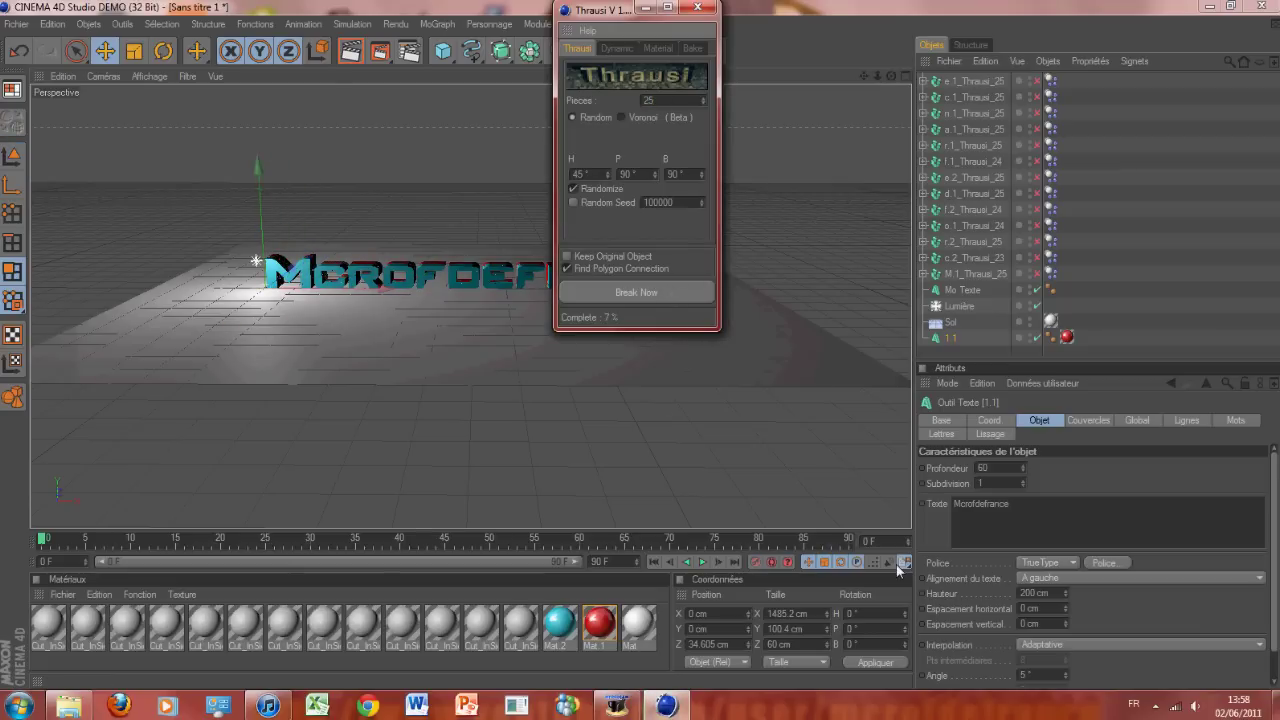
left_click(617, 705)
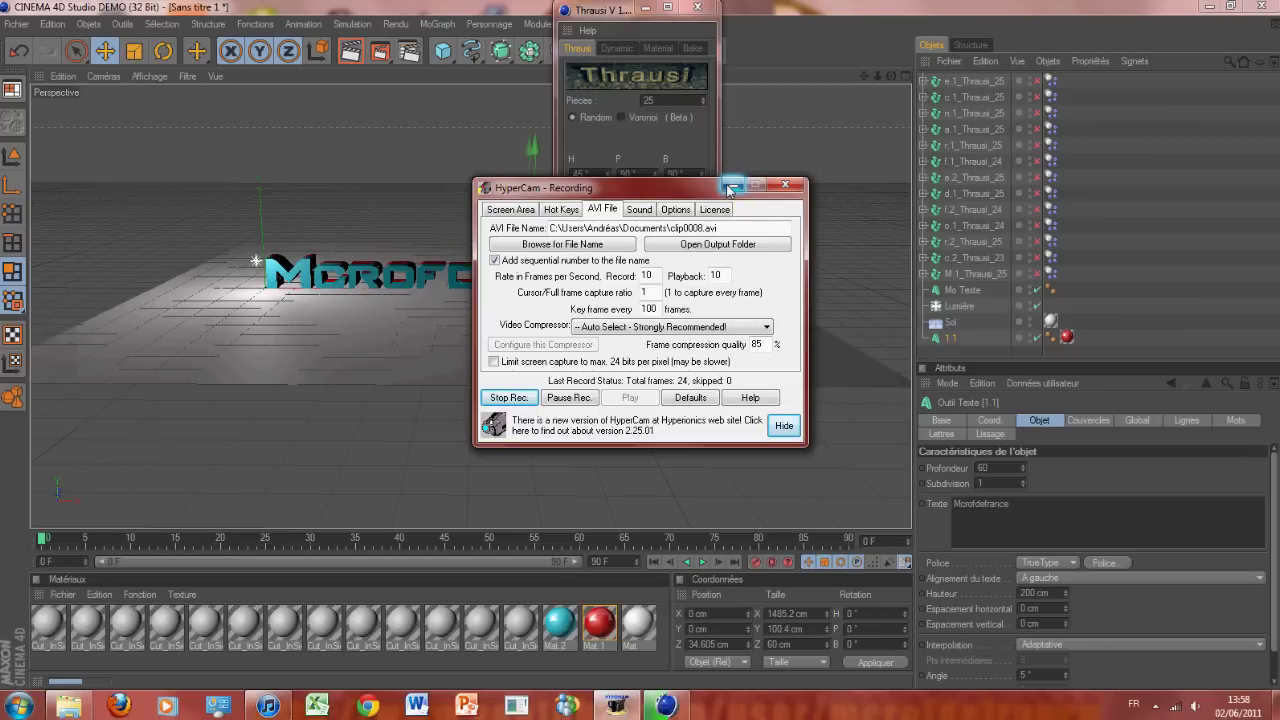
left_click(728, 185)
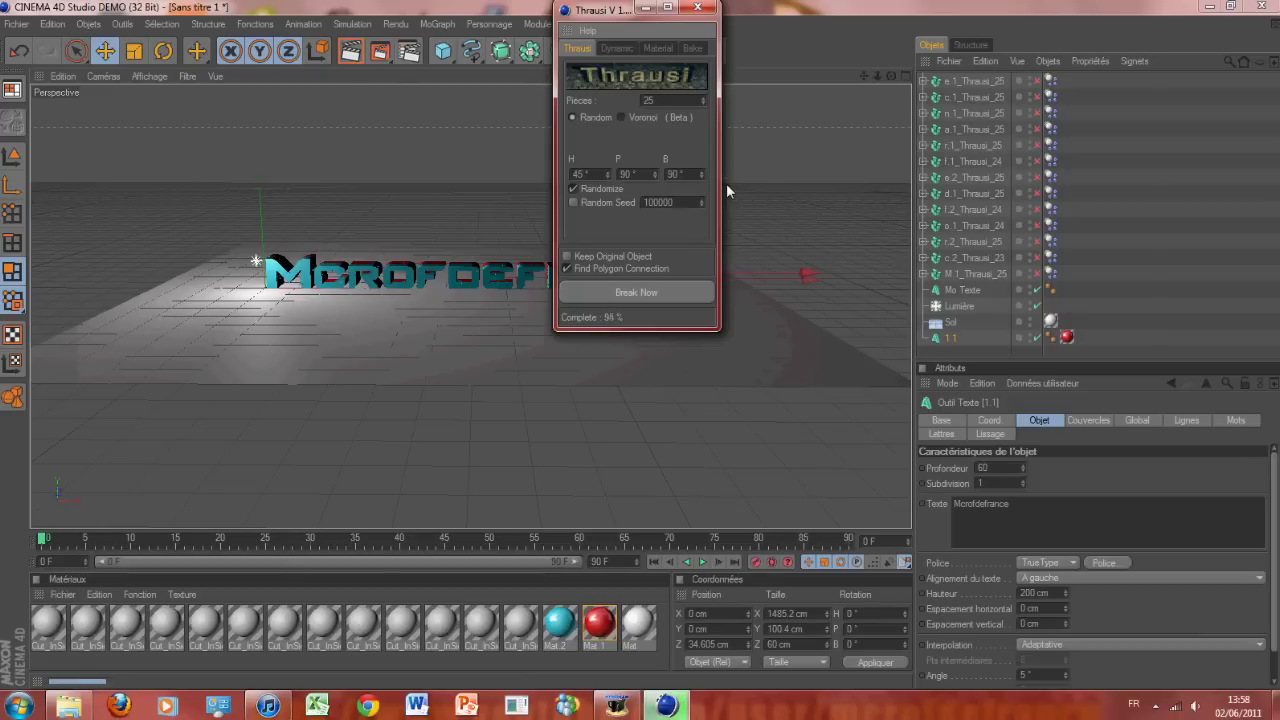
left_click(699, 9)
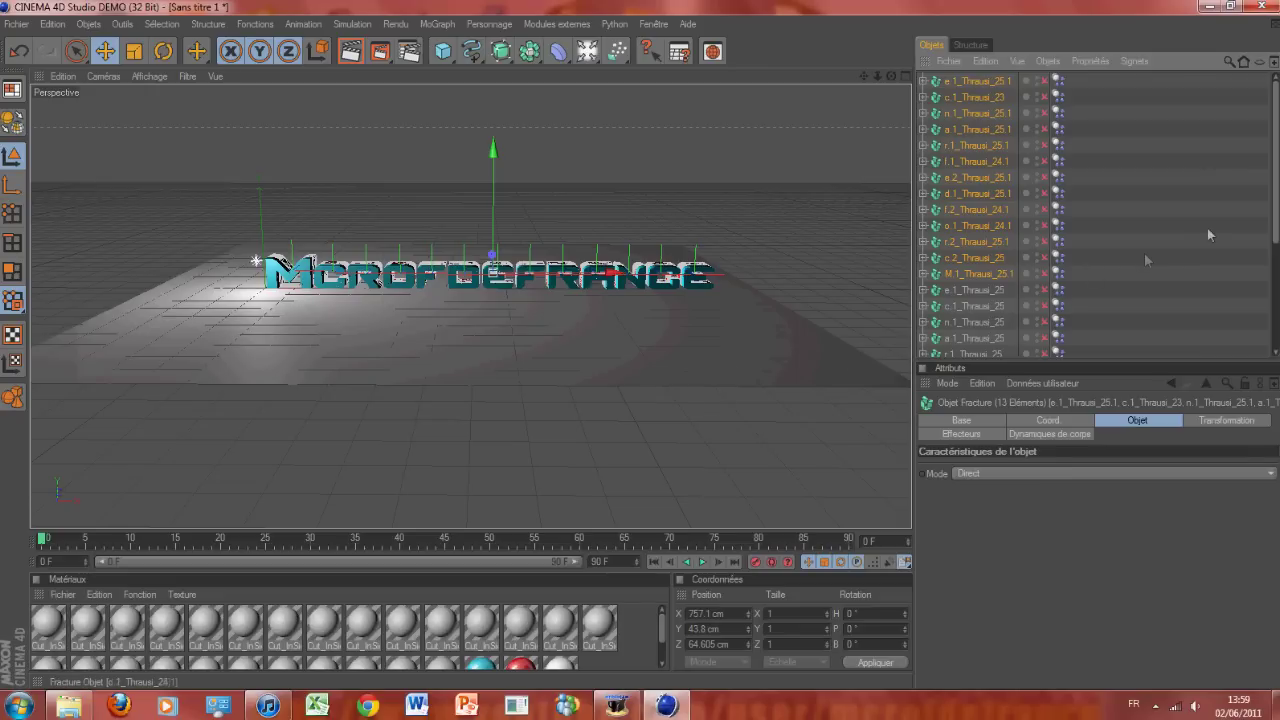
scroll(1265, 249, "down", 5)
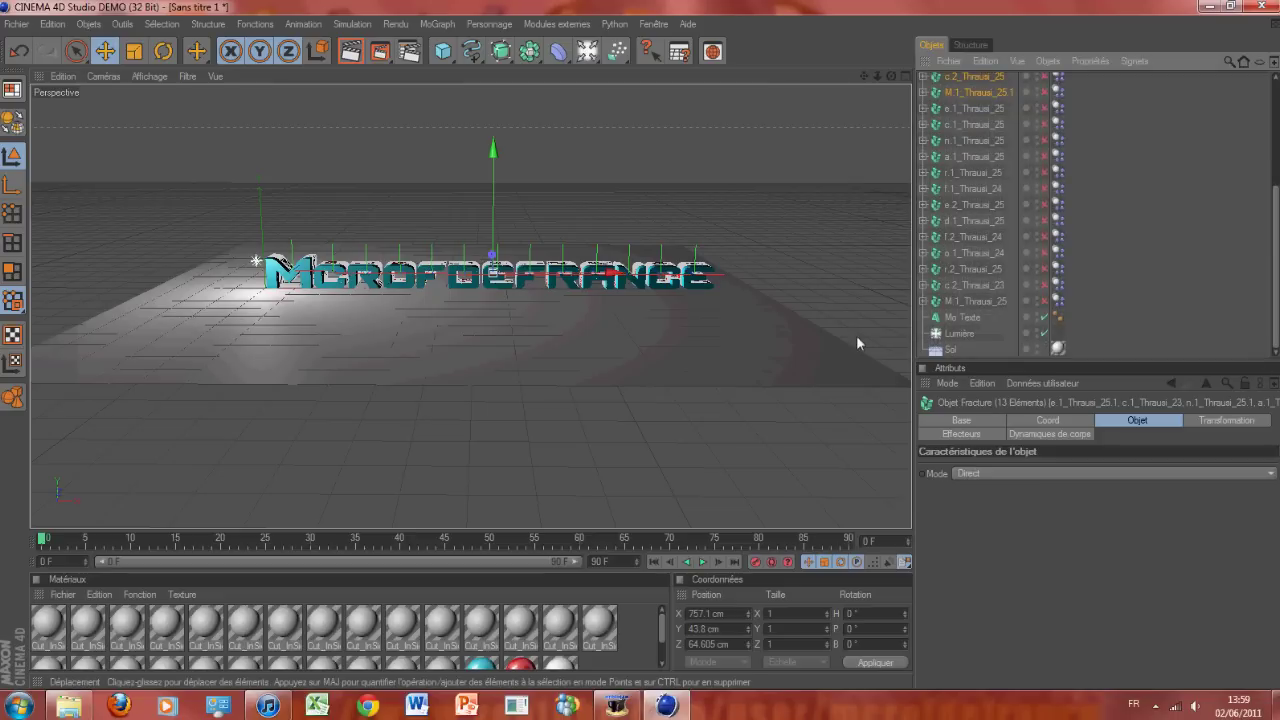
right_click(953, 352)
mouse_move(1030, 212)
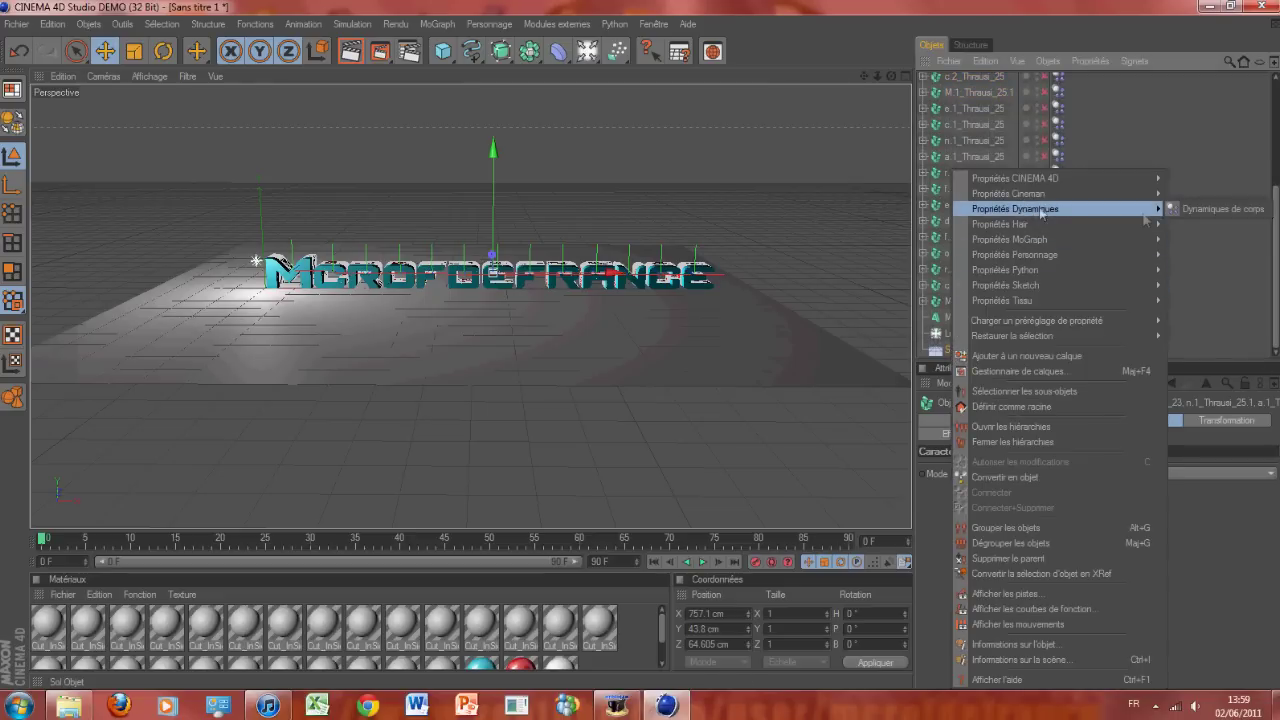
Play the animation to check how the shattered text behaves, and pause it.
left_click(702, 561)
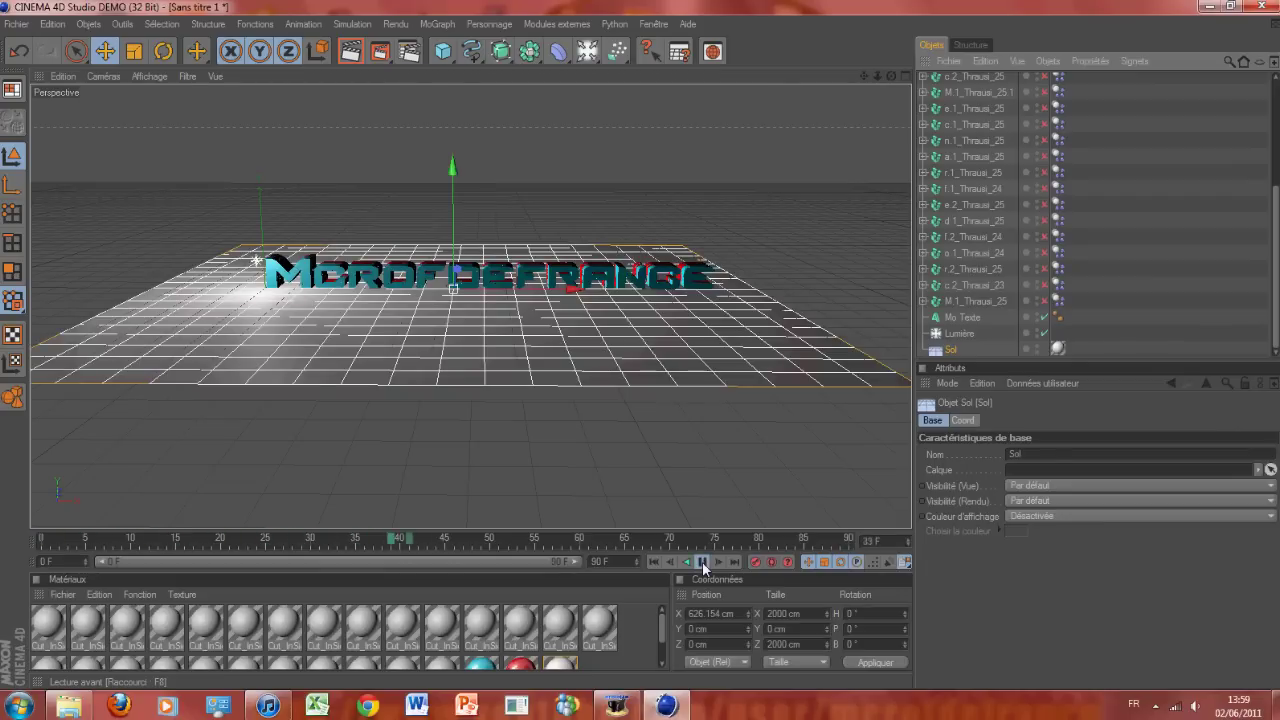
left_click(702, 562)
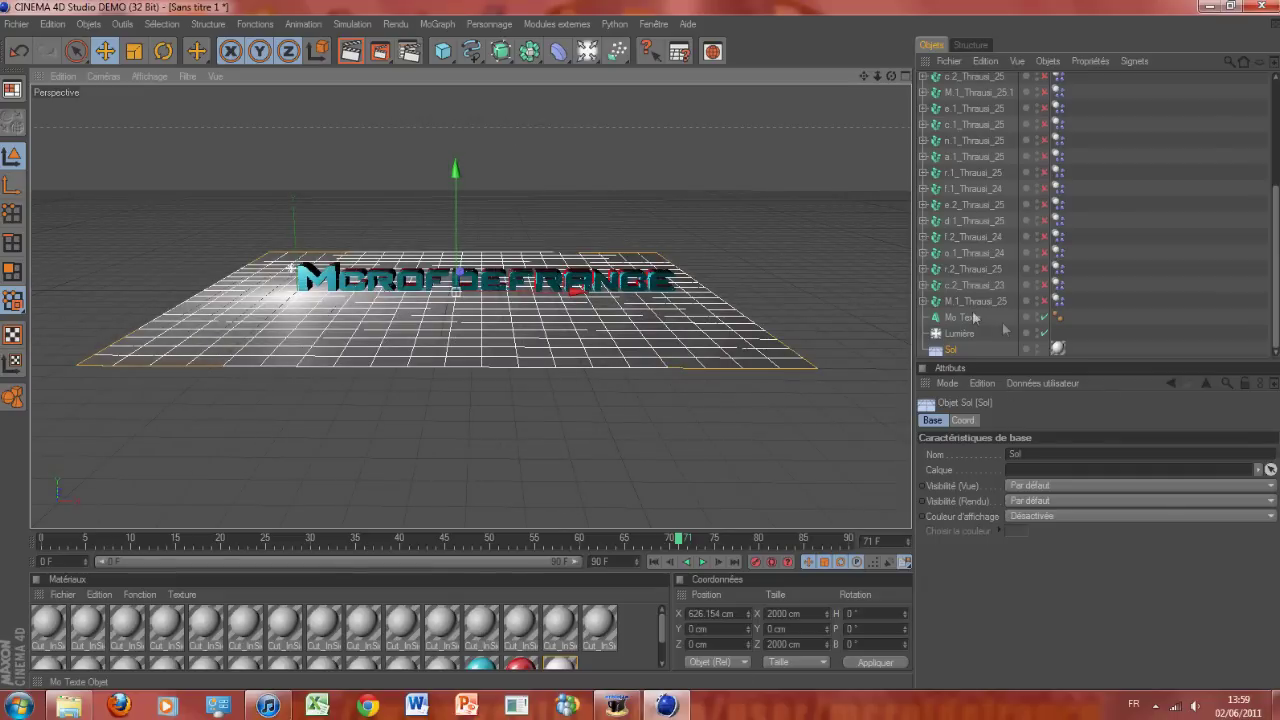
Add a body dynamics tag (Dynamiques de corps) to the "Commentary FRA" Mo Texte object.
right_click(970, 318)
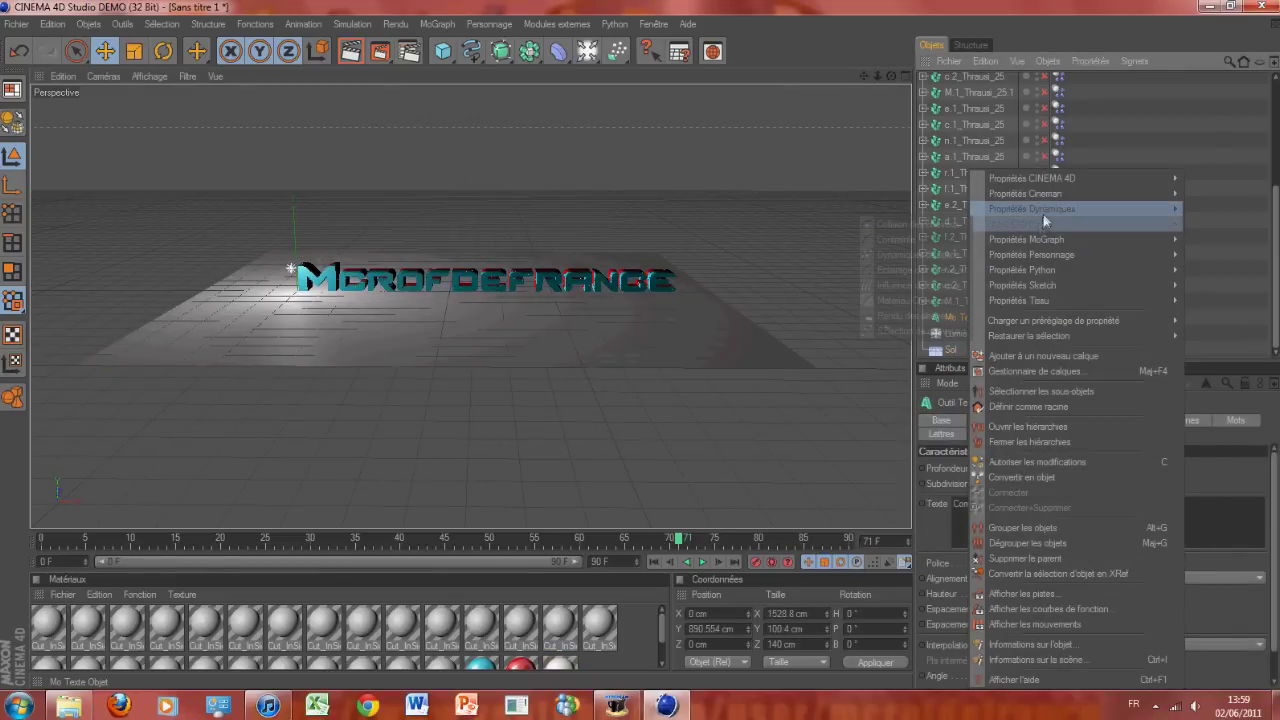
mouse_move(1043, 210)
left_click(903, 207)
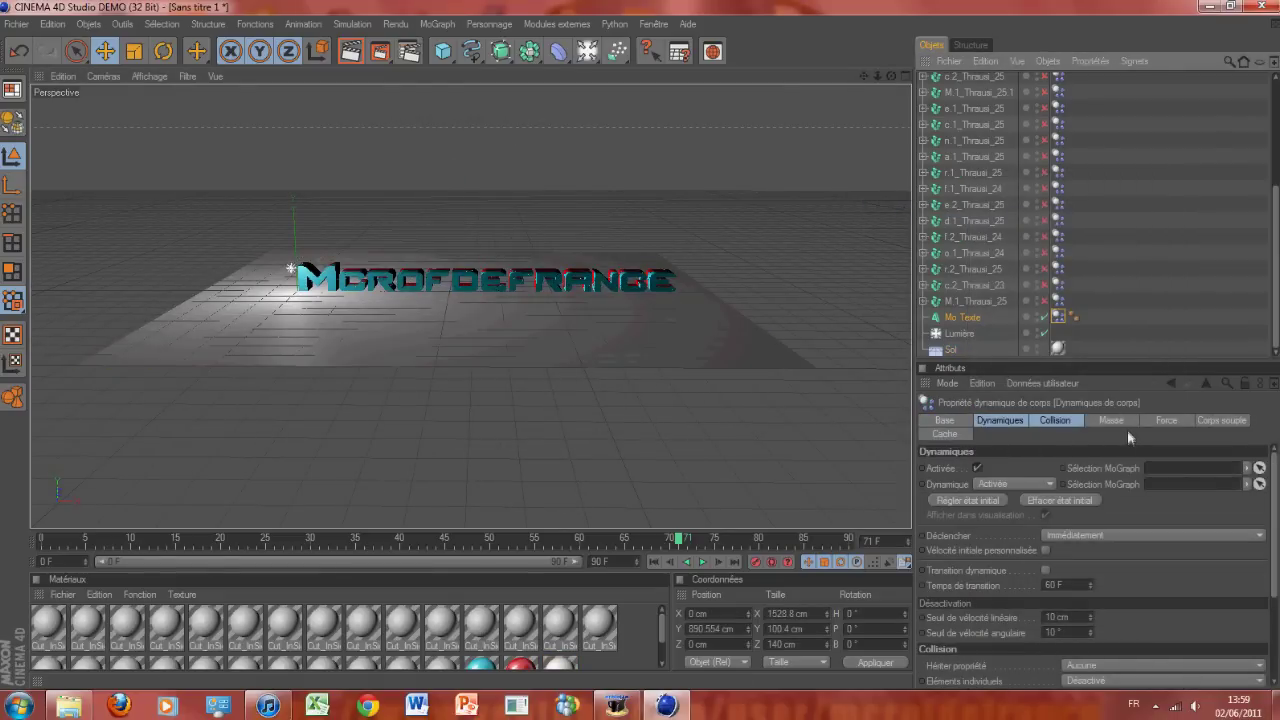
Add a body dynamics tag to the floor object (Sol) so it acts as a collision surface.
right_click(956, 350)
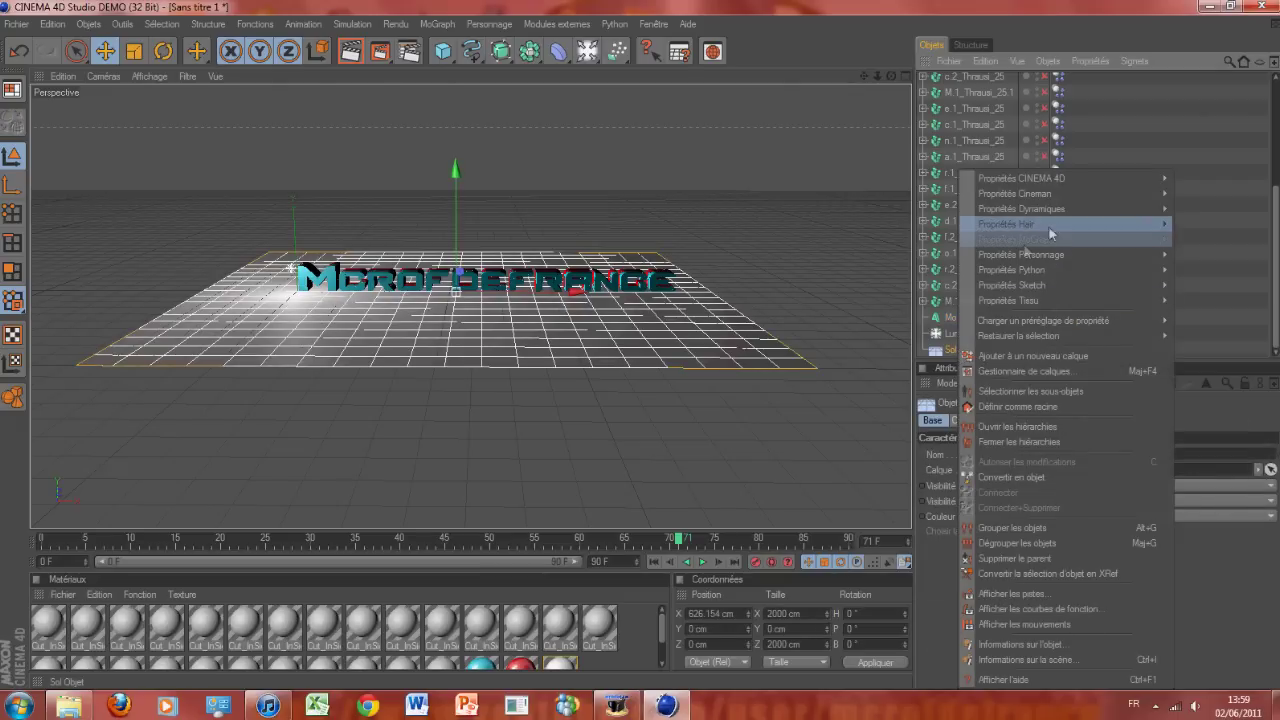
mouse_move(1158, 247)
mouse_move(1158, 217)
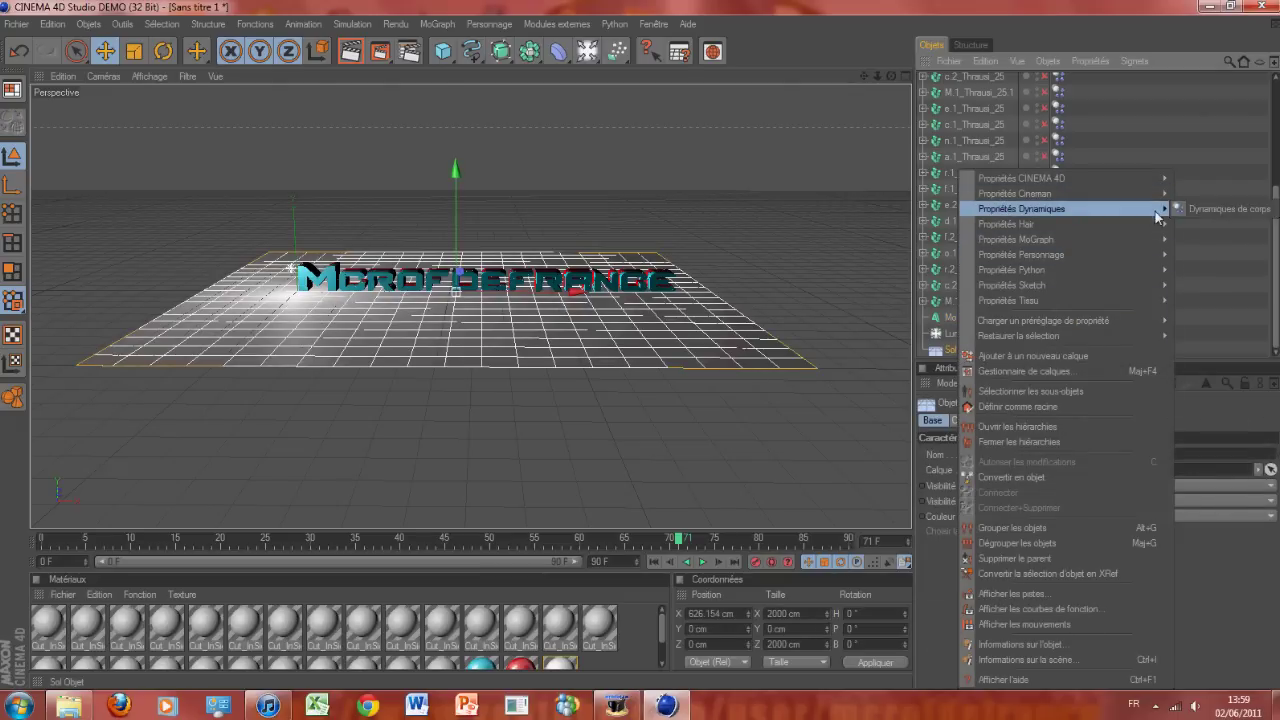
left_click(1199, 210)
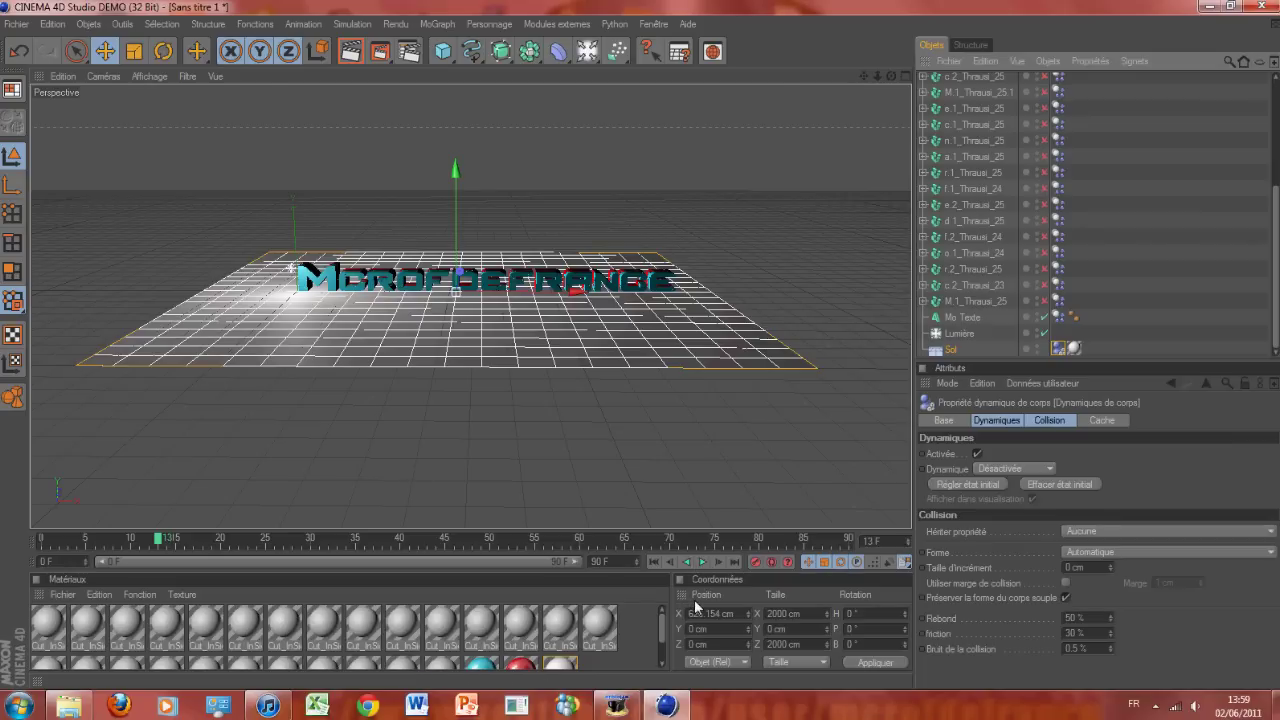
Render the full animation, frames 0 to 90, in the picture viewer.
left_click(380, 50)
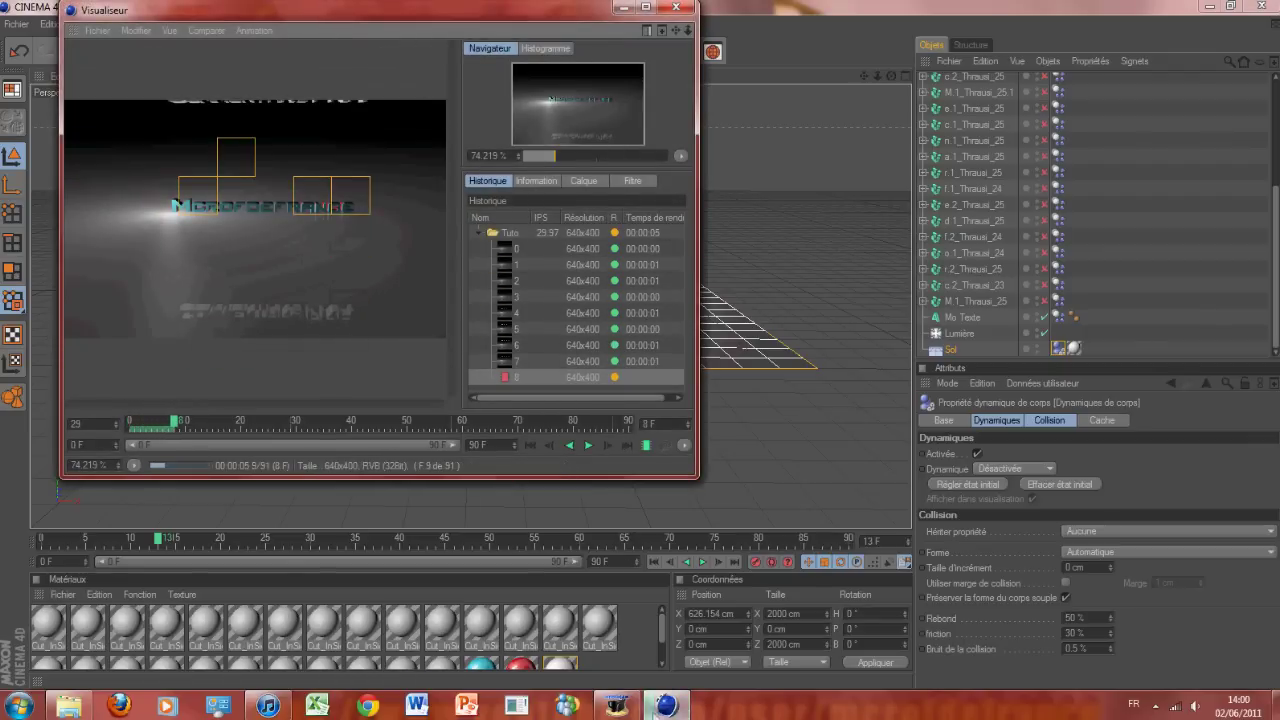
left_click(618, 706)
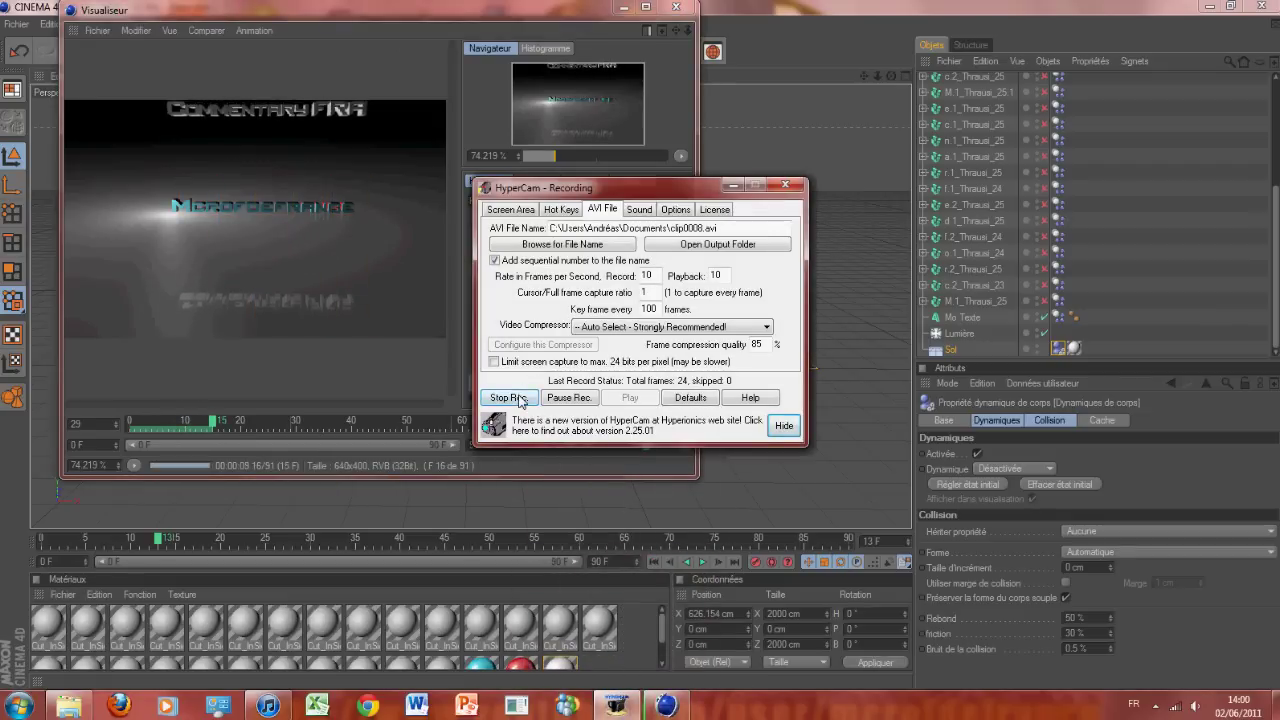